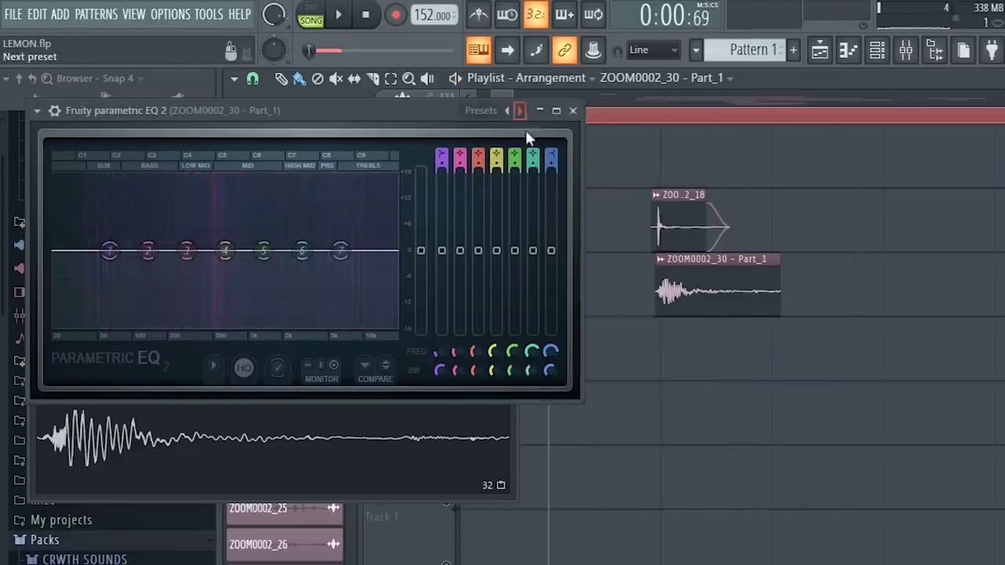
Load the 20Hz + 18kHz cut preset in the ZOOM0002_30 - Part_1 parametric EQ and audition the sound
click(519, 109)
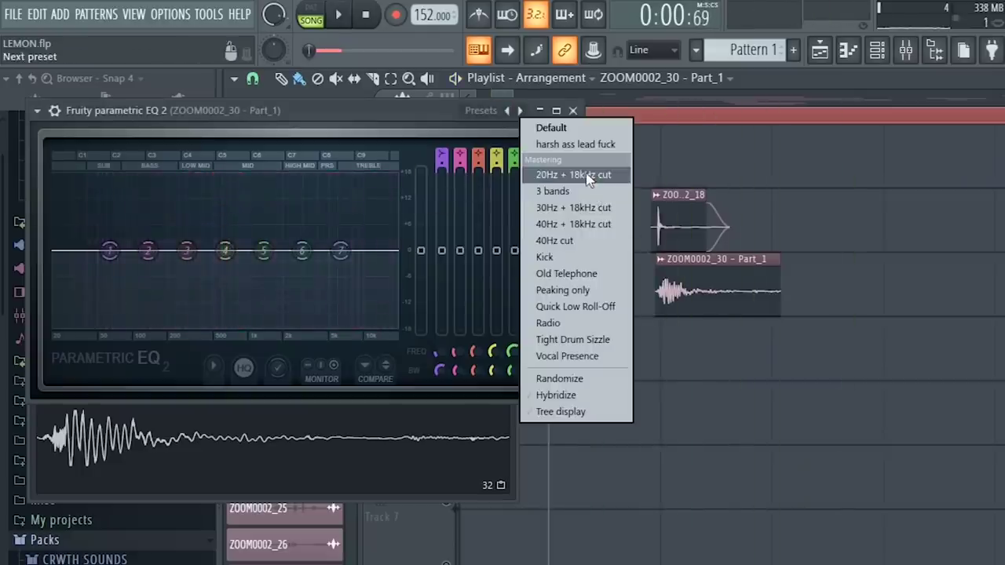
click(587, 176)
key(space)
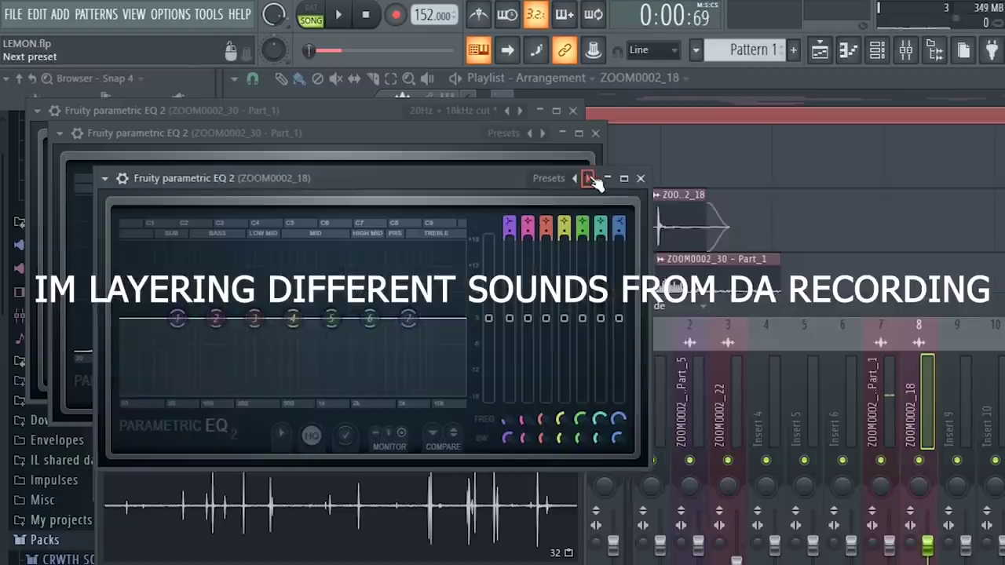
Load the 20Hz + 18kHz cut preset in the ZOOM0002_18 EQ, raise its low cut well up the spectrum, and audition it
click(587, 179)
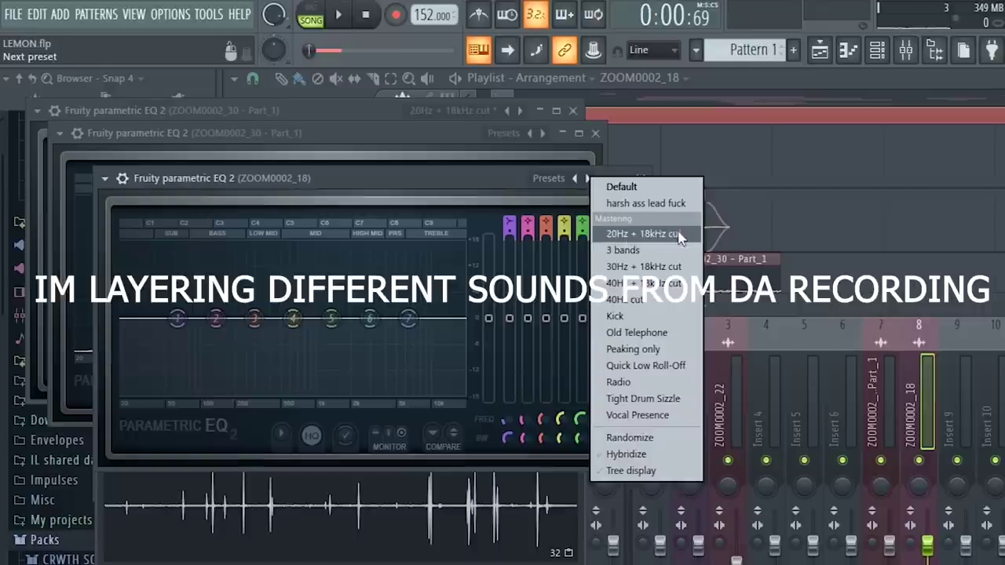
click(676, 227)
drag(168, 331, 296, 318)
key(space)
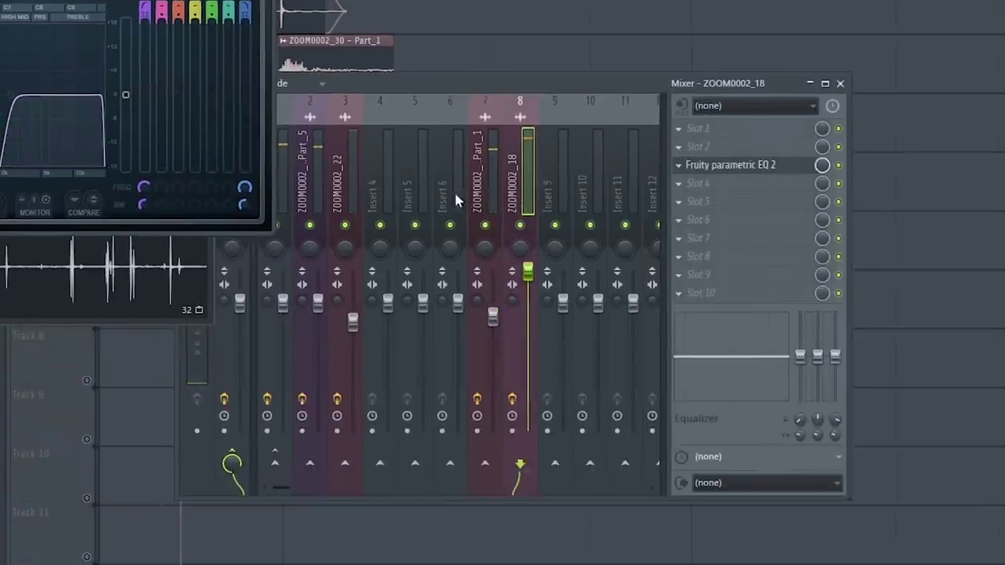
Rename mixer track Insert 6 as SNARE
right_click(455, 195)
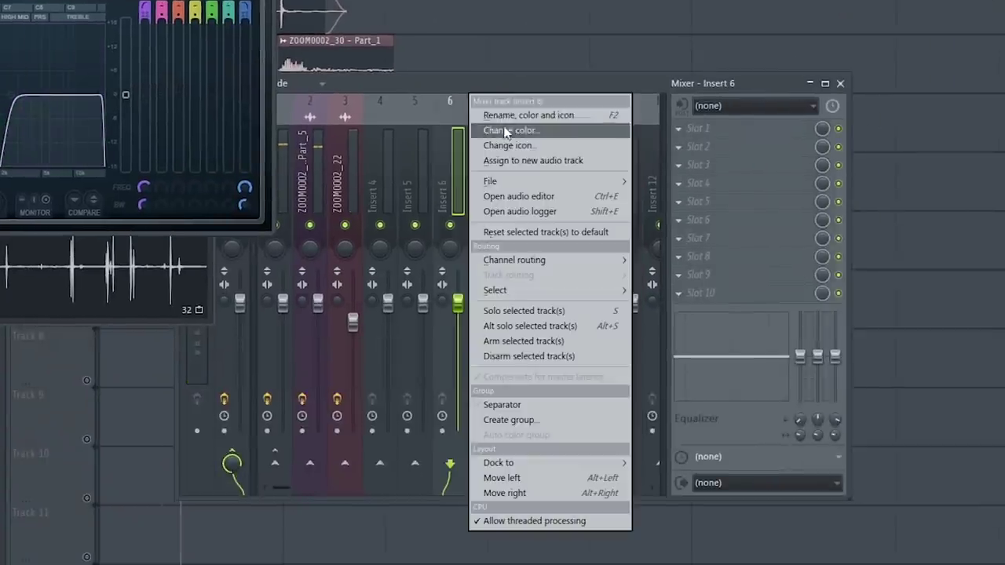
click(517, 116)
text(SNARE)
key(Return)
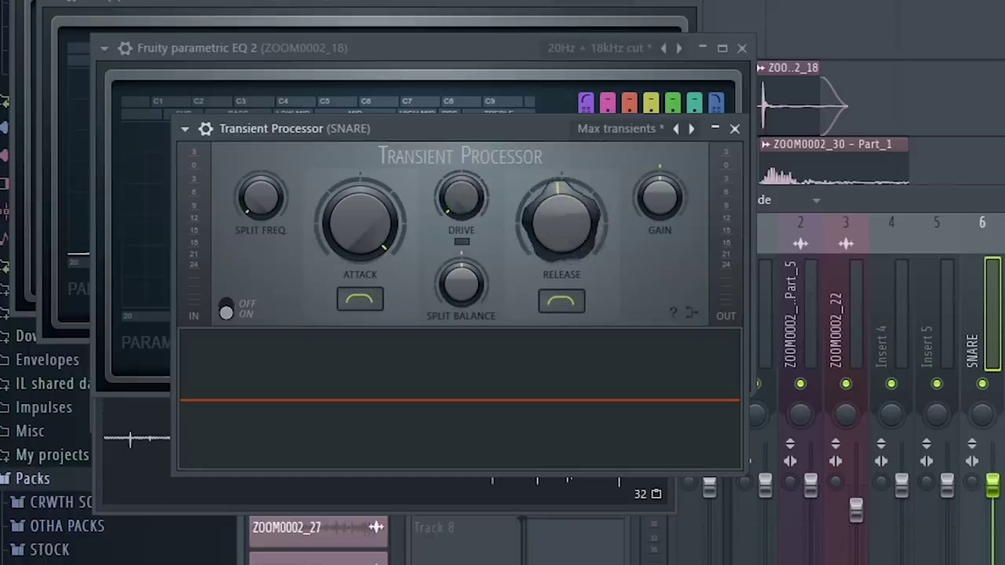
Add Saturn 2 to the DRUMSZ mixer track and step forward through its presets from 456 Demo MdB
click(702, 5)
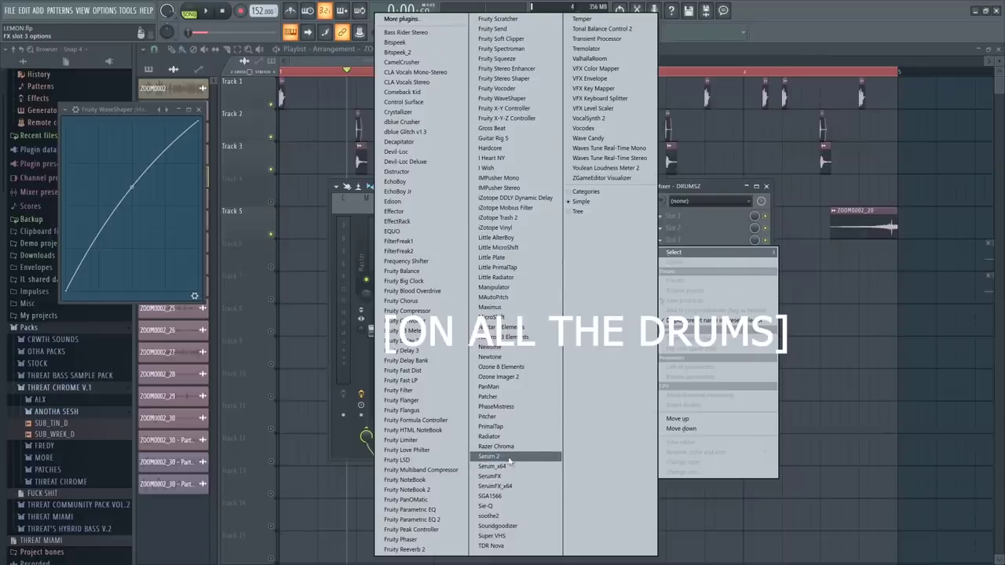
click(503, 457)
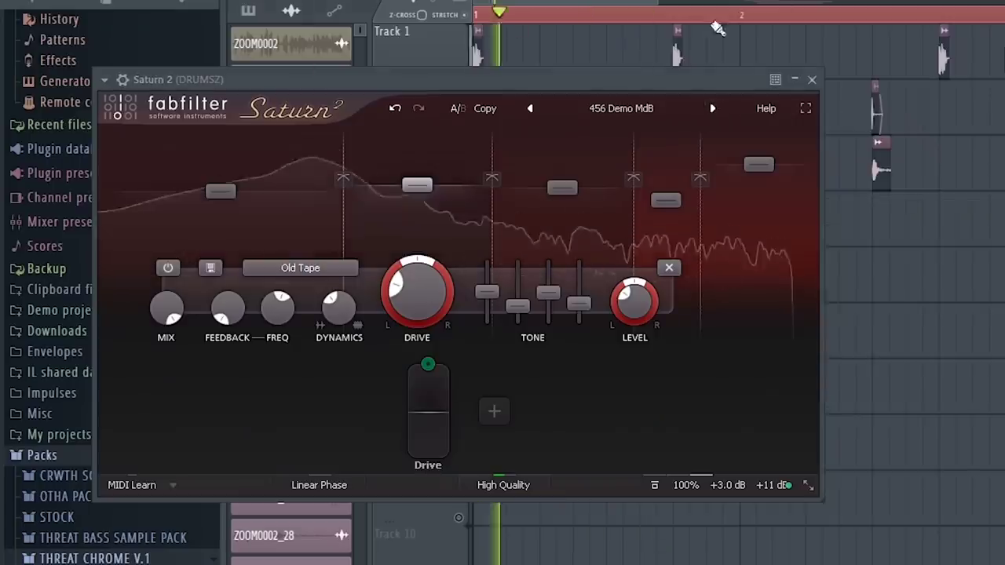
click(711, 108)
click(711, 109)
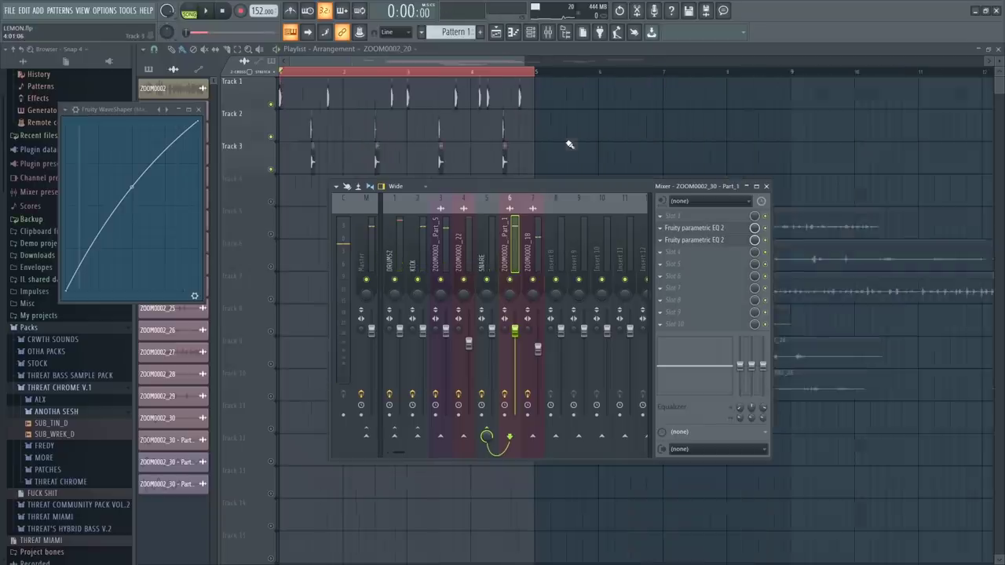
Clear the mixer away from the playlist and audition the ZOOM0002_23 clip on Track 4
drag(582, 189, 759, 407)
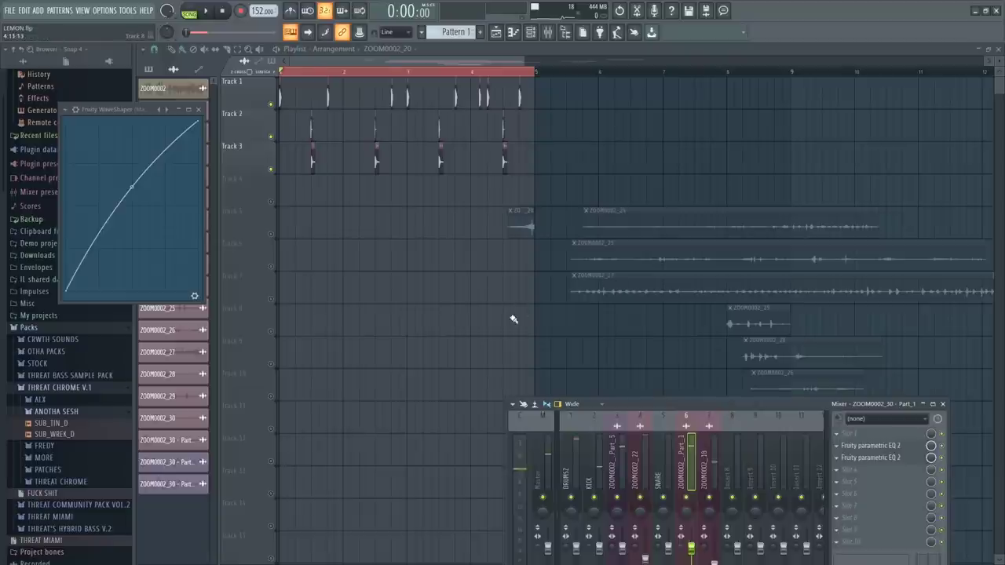
key(F9)
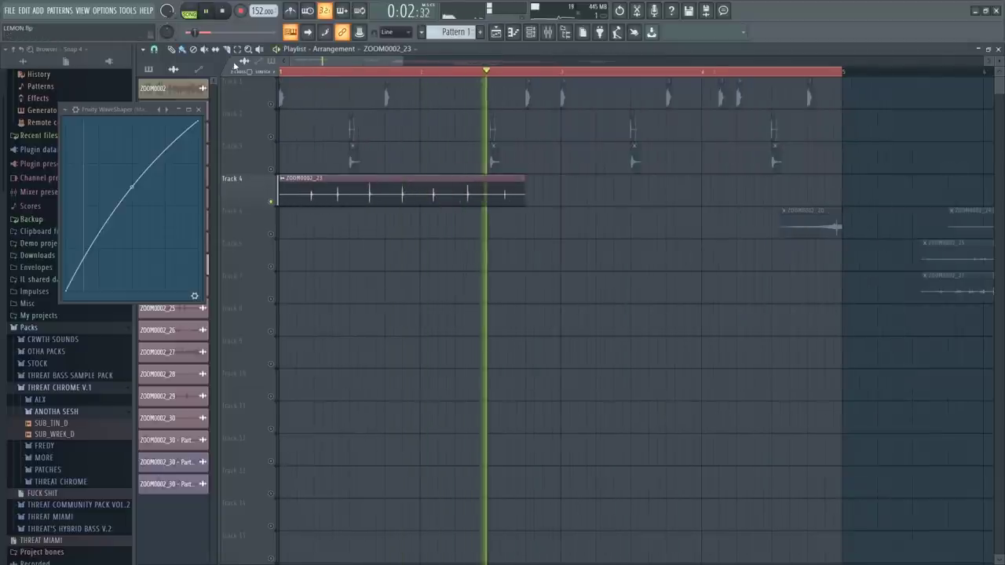
key(space)
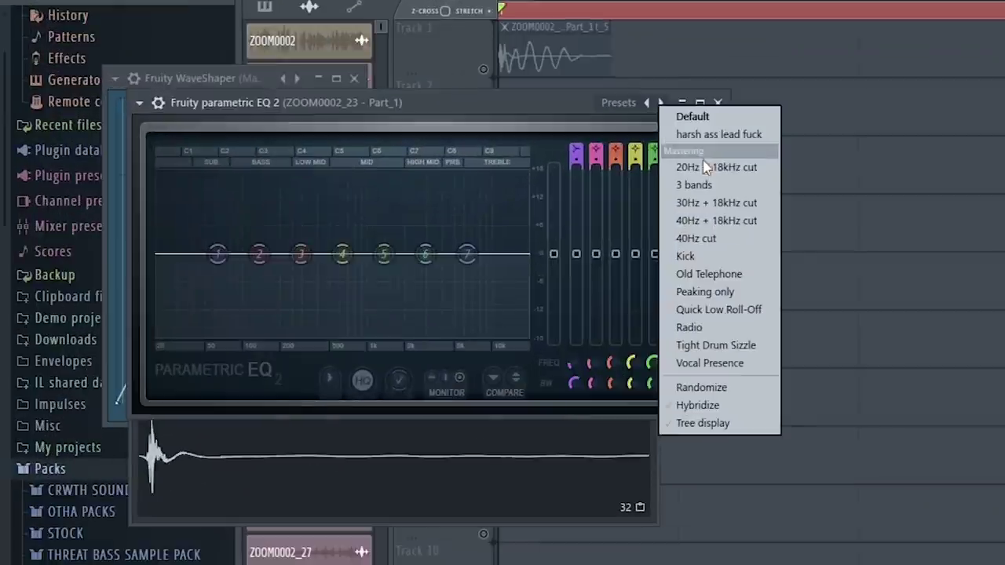
Load the 20Hz + 18kHz cut preset in the ZOOM0002_23 - Part_1 EQ, raise the low cut to about 2 kHz, and audition it
click(705, 167)
drag(198, 259, 388, 254)
key(F9)
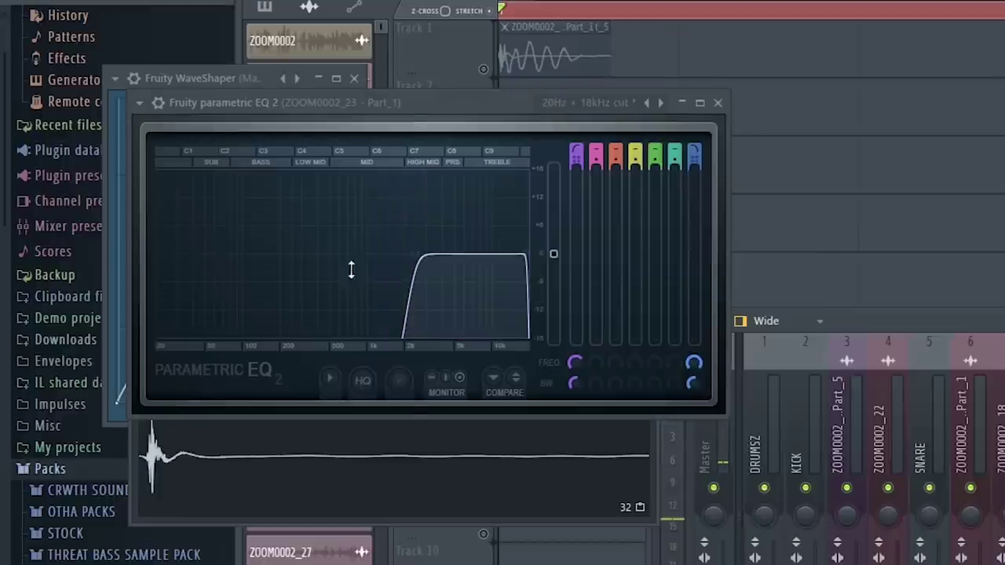
key(space)
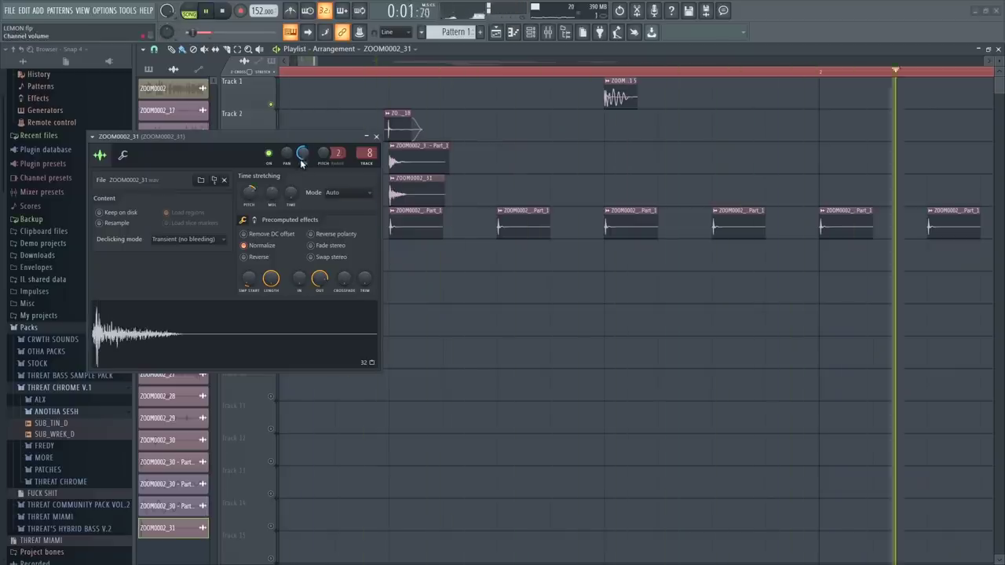
Close the ZOOM0002_31 channel settings, and open the mixer and the channel settings of the ZOOM0002_30 - Part_5 clip on Track 1
click(375, 137)
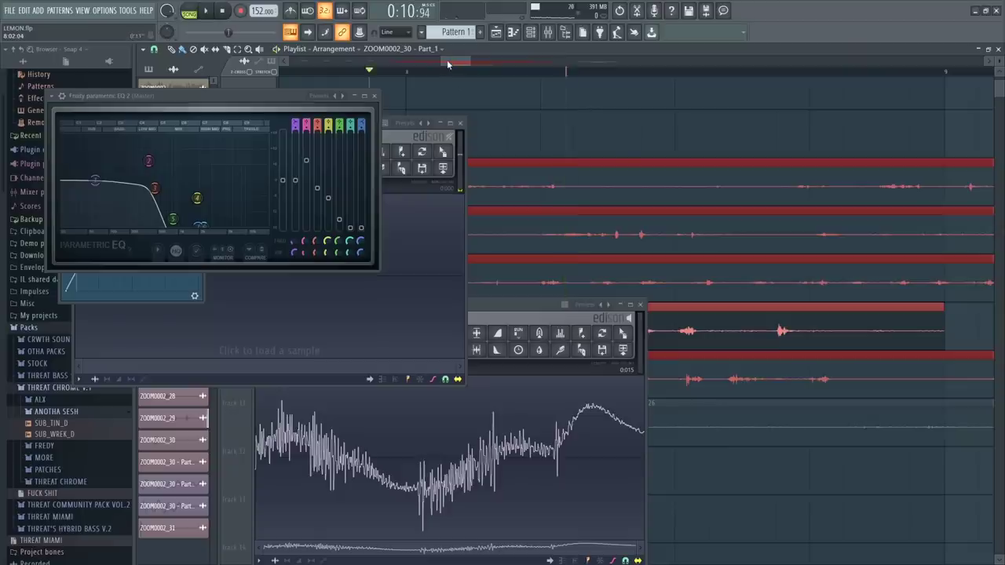
drag(447, 60, 316, 62)
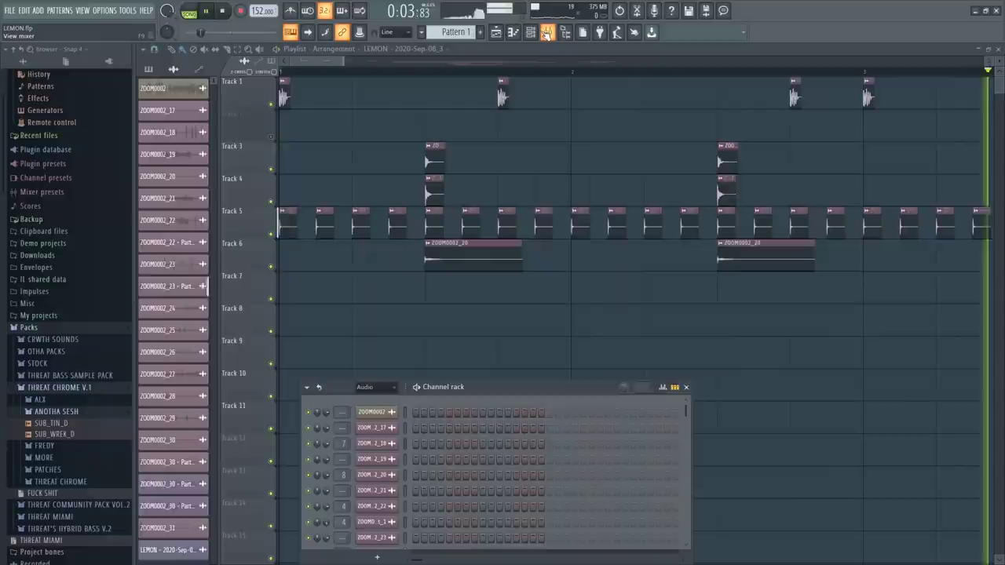
click(548, 33)
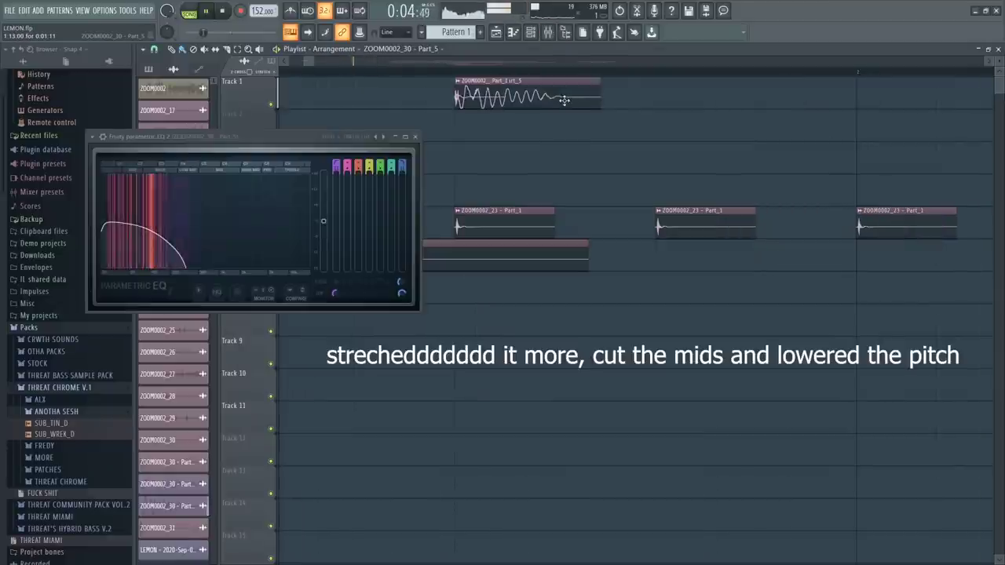
double_click(563, 99)
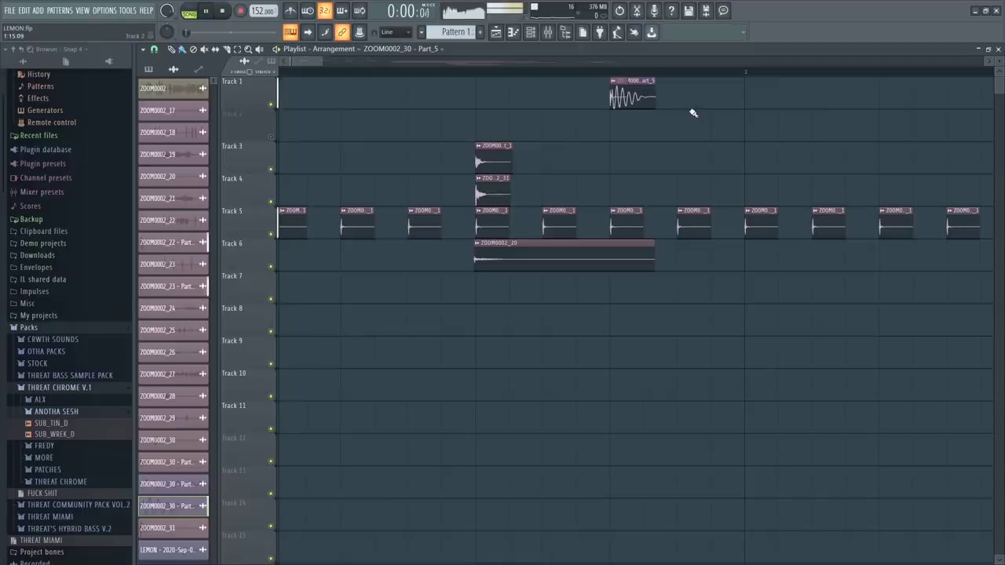
Record the playback of the ZOOM0002_24, 25, 27 and 29 clips into Edison on the Master track
click(547, 33)
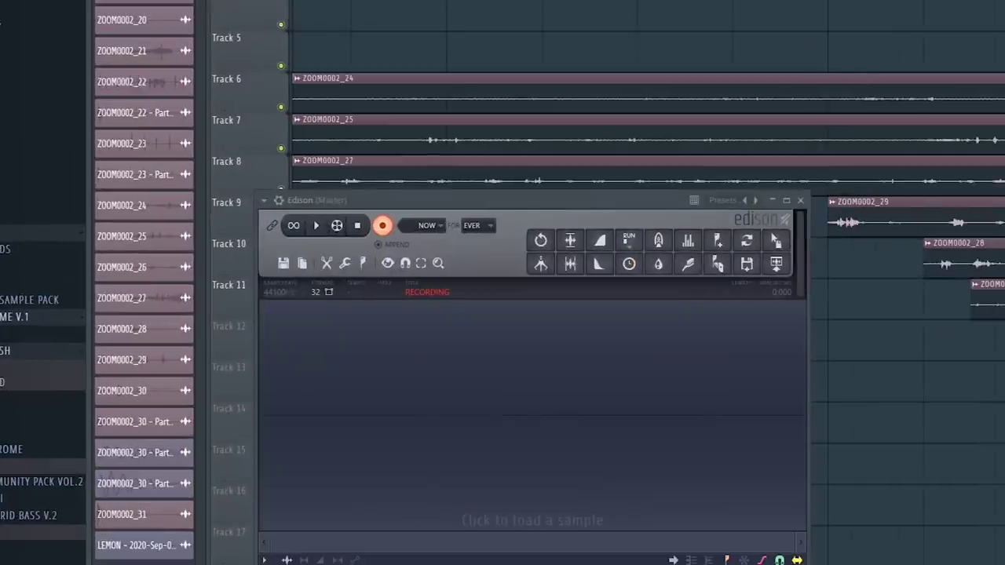
key(space)
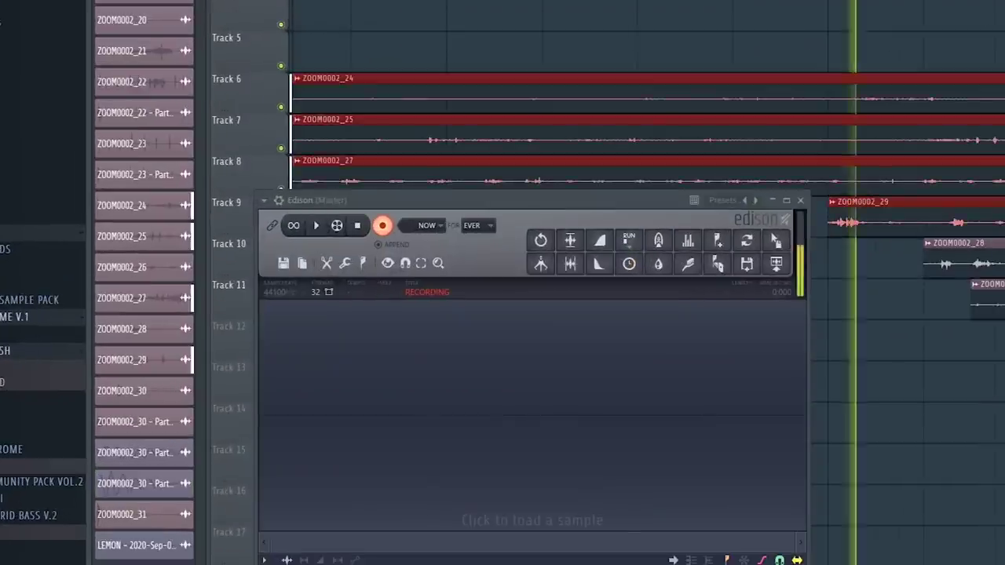
key(space)
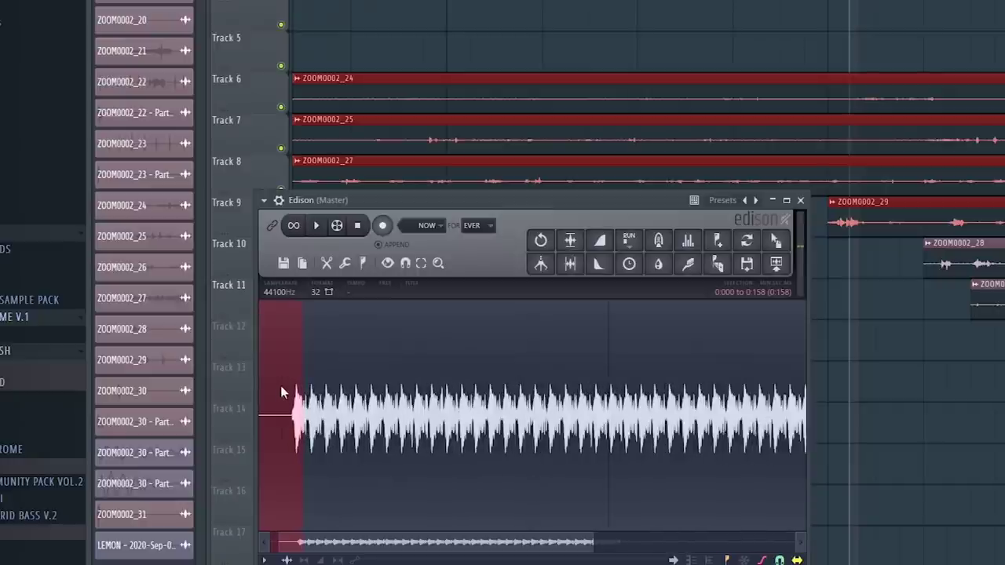
Refine the selection at the start of the Edison recording to 0:000 to 0:157
scroll(298, 417, up, 5)
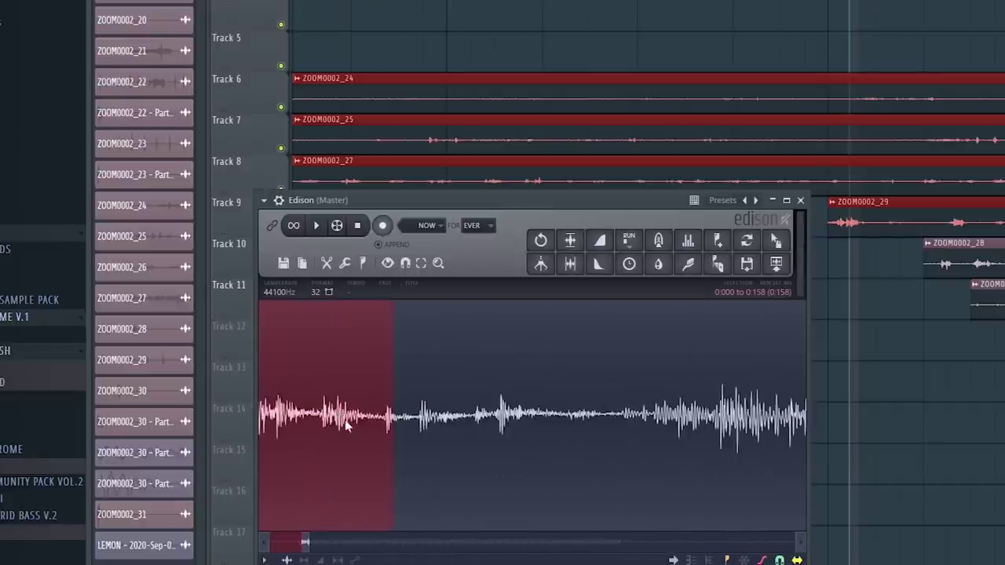
scroll(668, 450, up, 2)
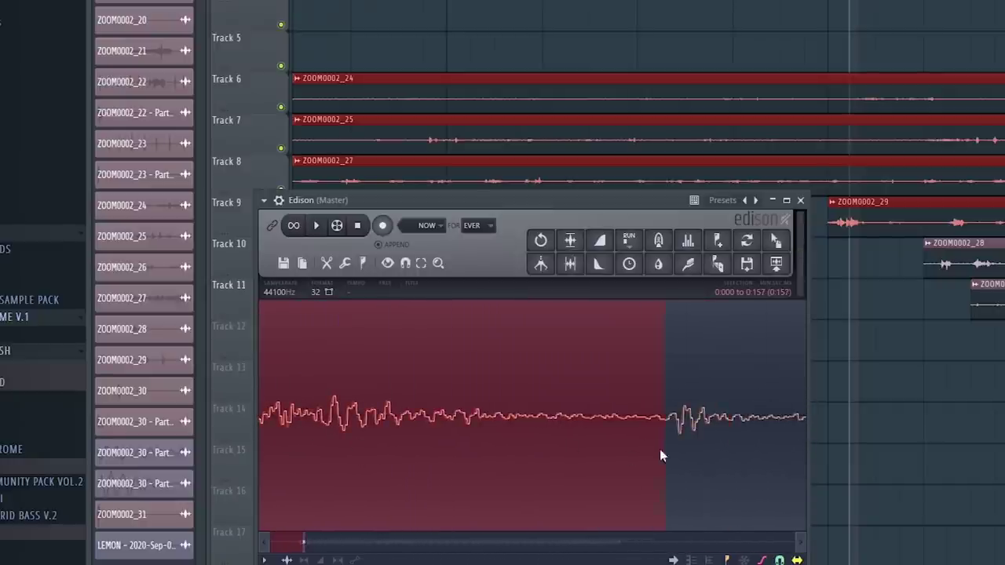
scroll(335, 447, up, 3)
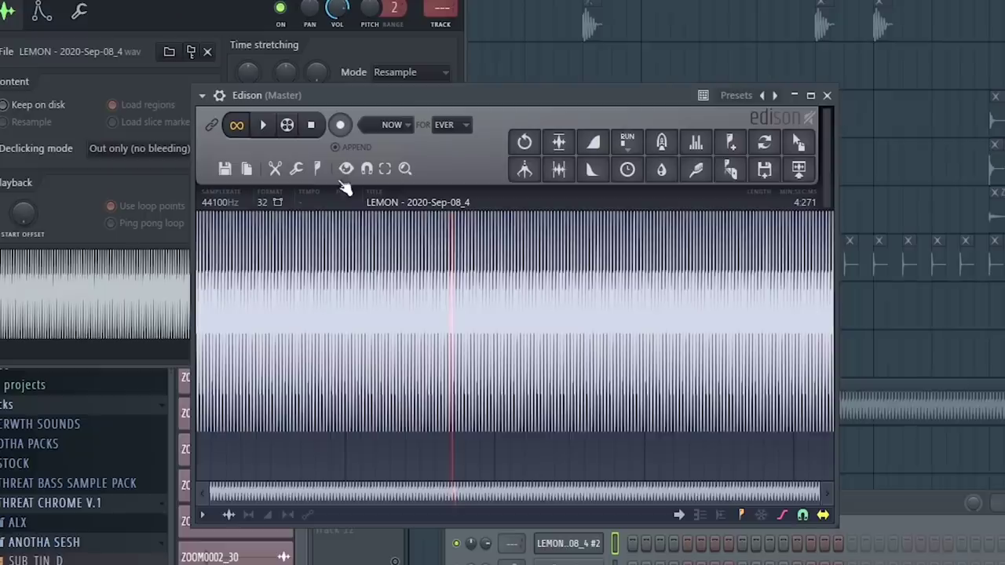
Add loop markers spanning the whole LEMON - 2020-Sep-08_4 sample in Edison and close the editor
click(314, 173)
click(405, 413)
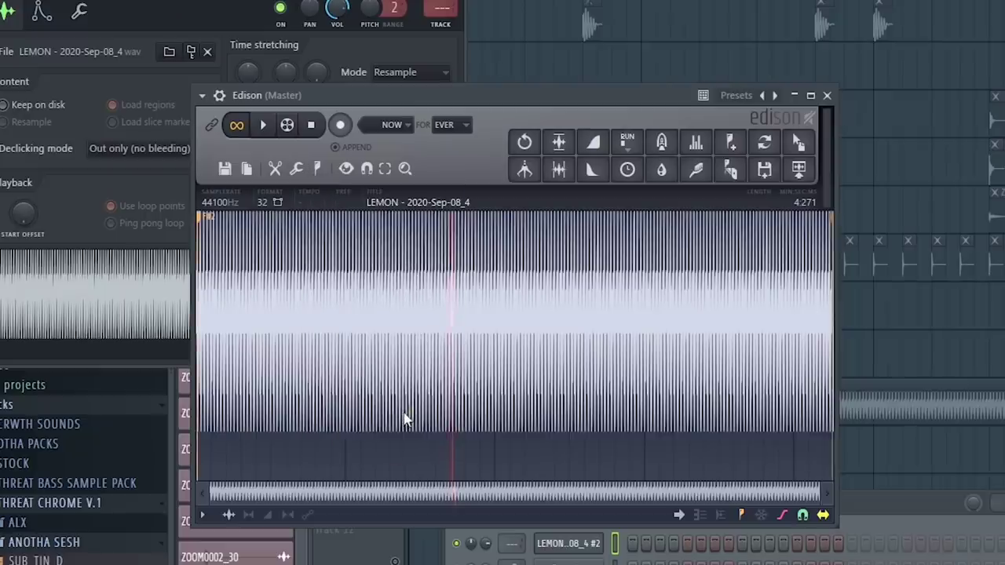
click(829, 95)
Remove the high notes around E6 from the LEMON - 2020-Sep-08_4 #2 piano roll
click(379, 234)
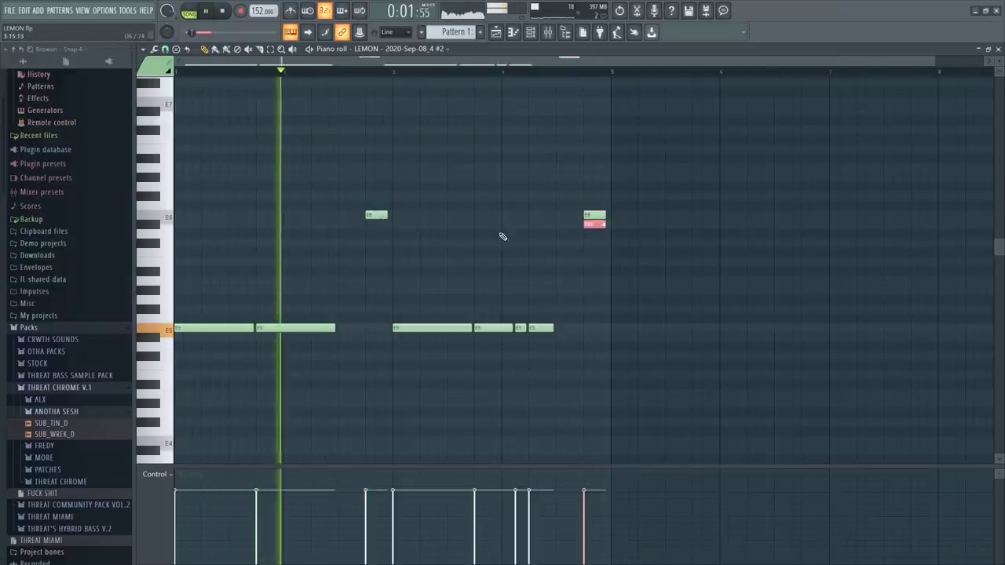
drag(652, 247, 367, 214)
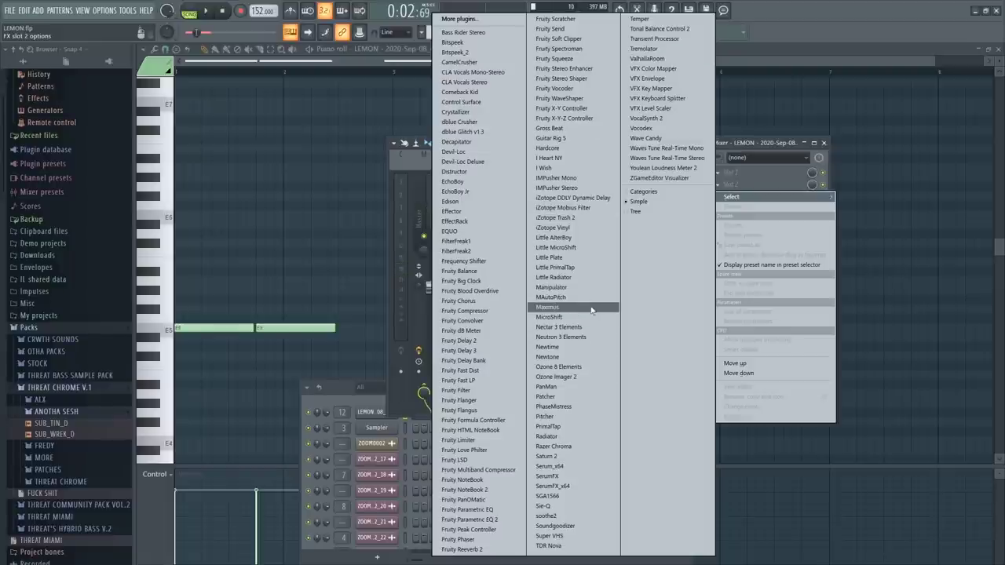
Add Fruity WaveShaper to the LEMON - 2020-Sep-08_4 #2 mixer track and bend its curve steeply upward
click(567, 99)
drag(116, 193, 118, 137)
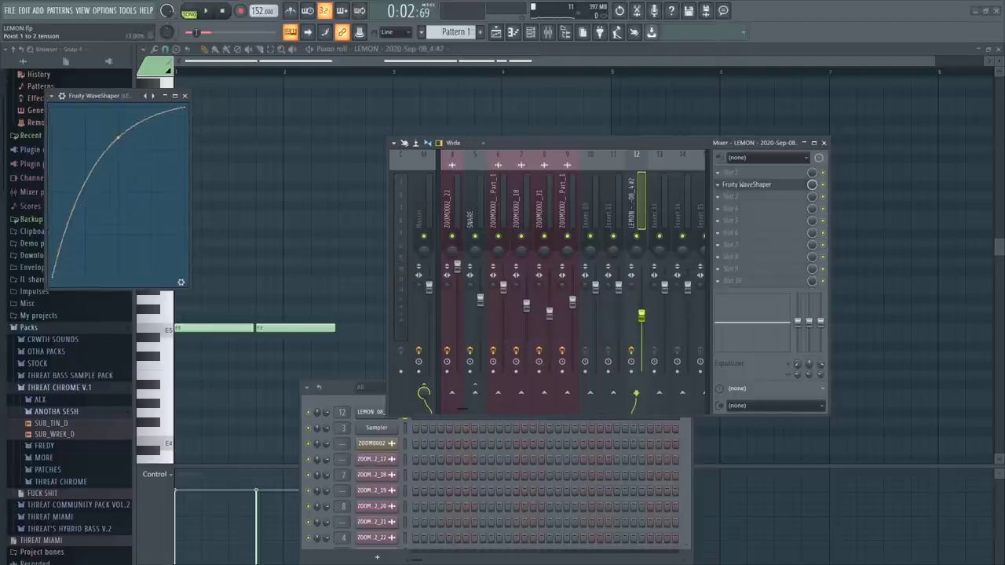
Add Fruity parametric EQ 2 to the LEMON track and cut the mids with bands 4 to 7, placing band 6 at about -16 dB, 1379 Hz
click(741, 195)
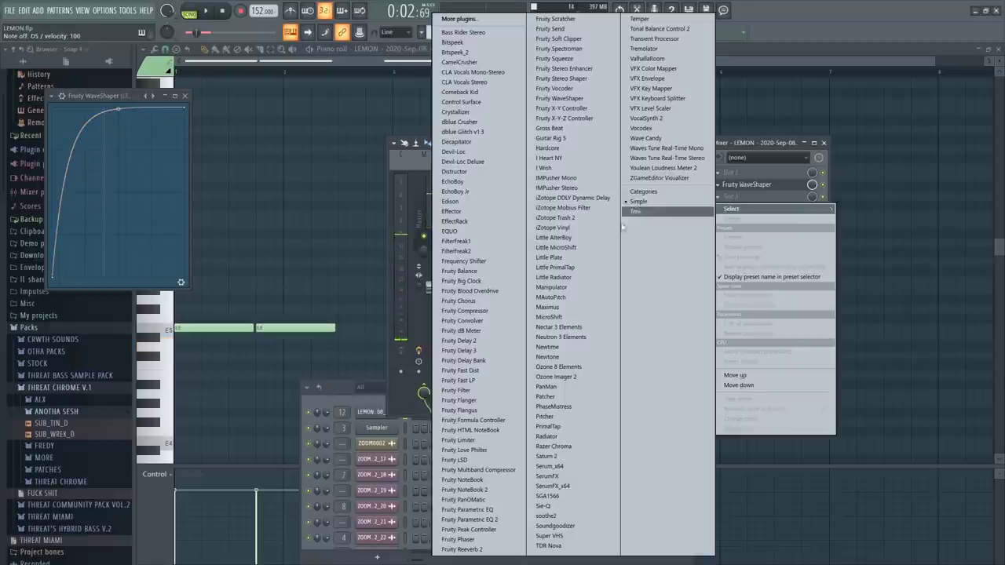
click(501, 520)
drag(202, 193, 212, 229)
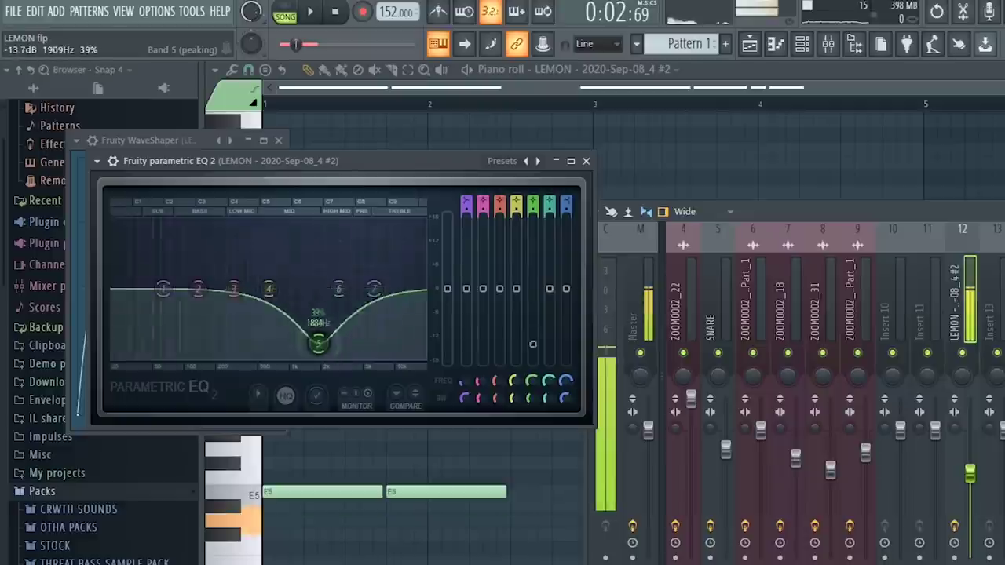
drag(318, 343, 236, 356)
drag(269, 289, 268, 345)
drag(374, 289, 336, 346)
drag(338, 289, 308, 350)
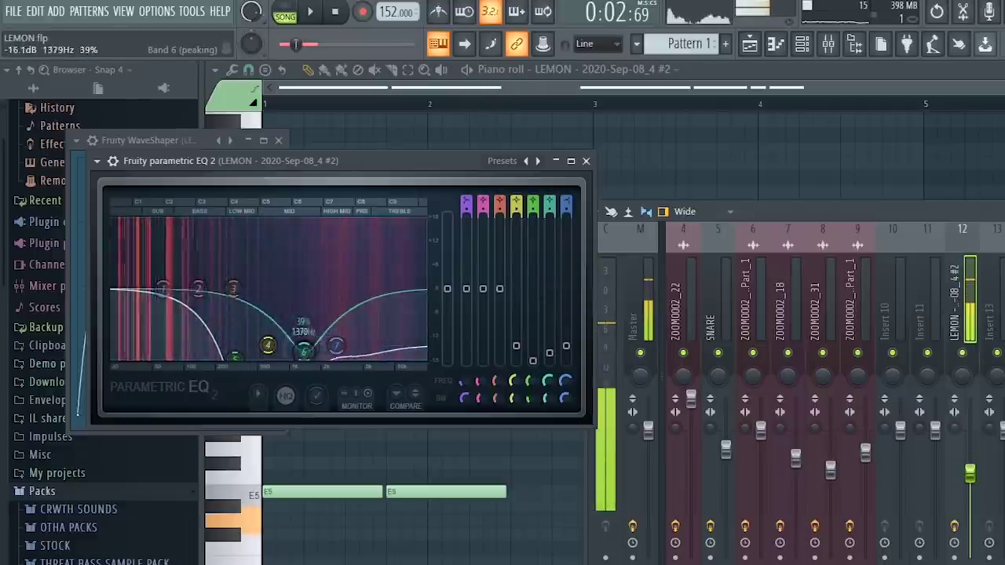
Add Fruity Blood Overdrive and a second Fruity parametric EQ 2 to the LEMON - 2020-Sep-08_4 #2 mixer track
key(F9)
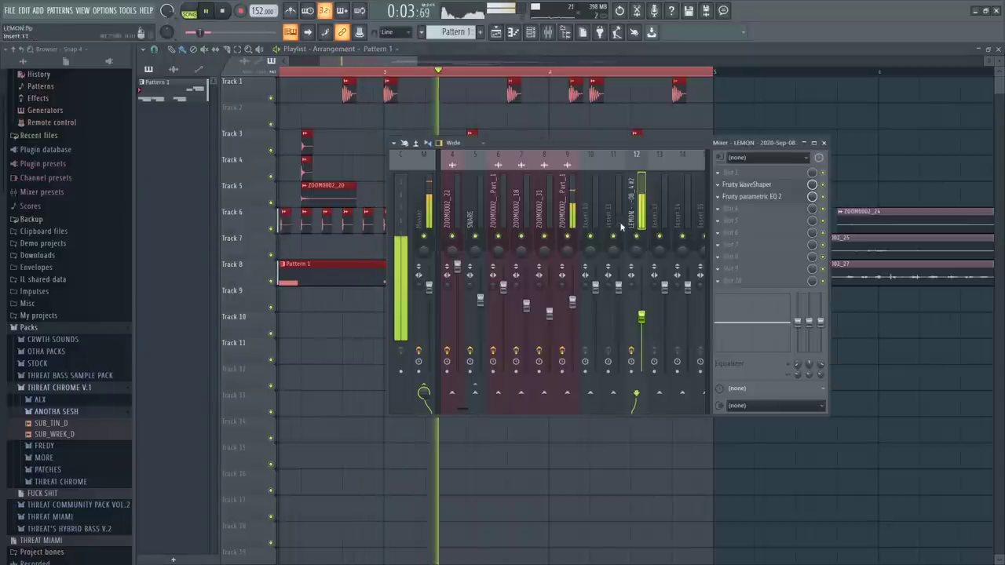
click(771, 197)
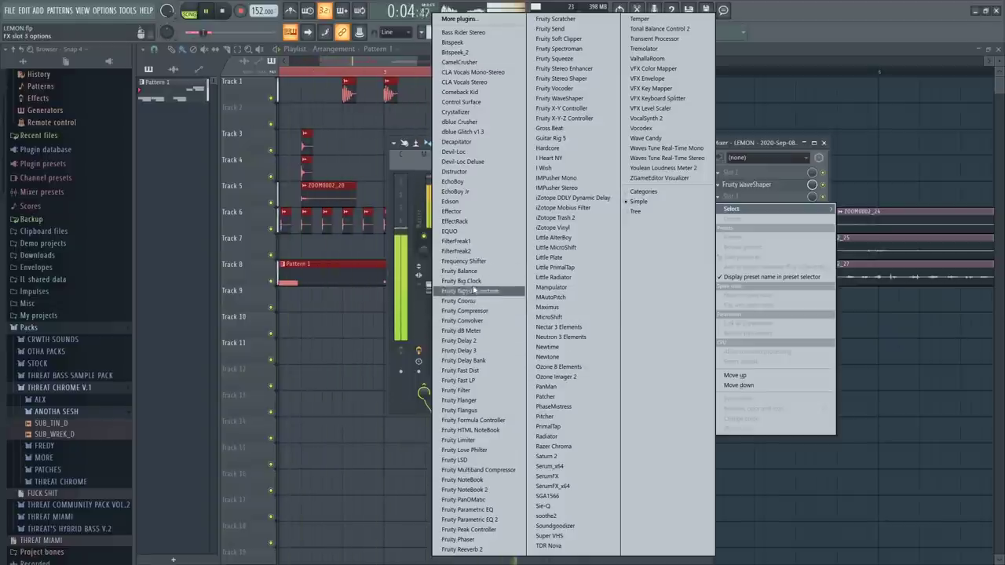
click(481, 292)
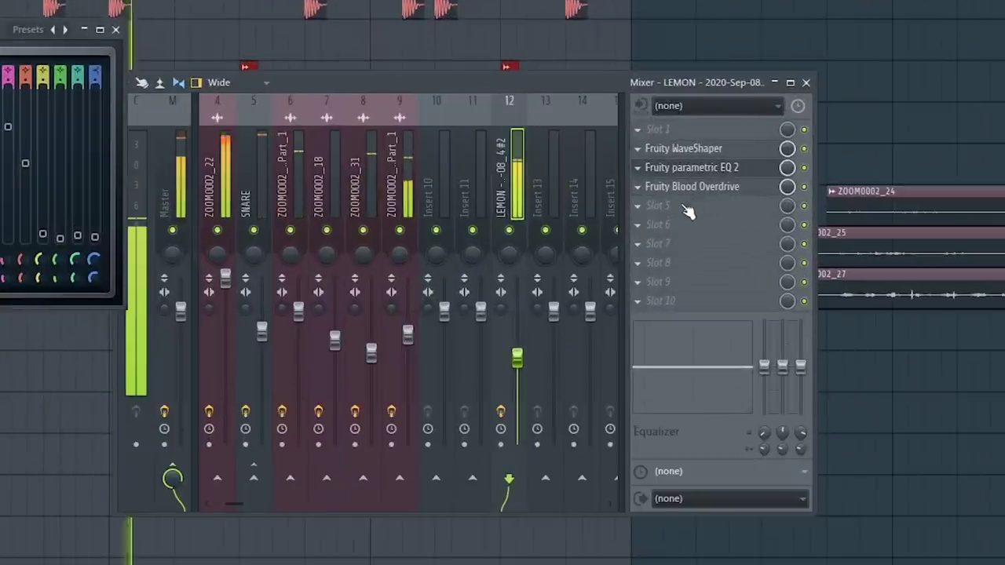
click(684, 206)
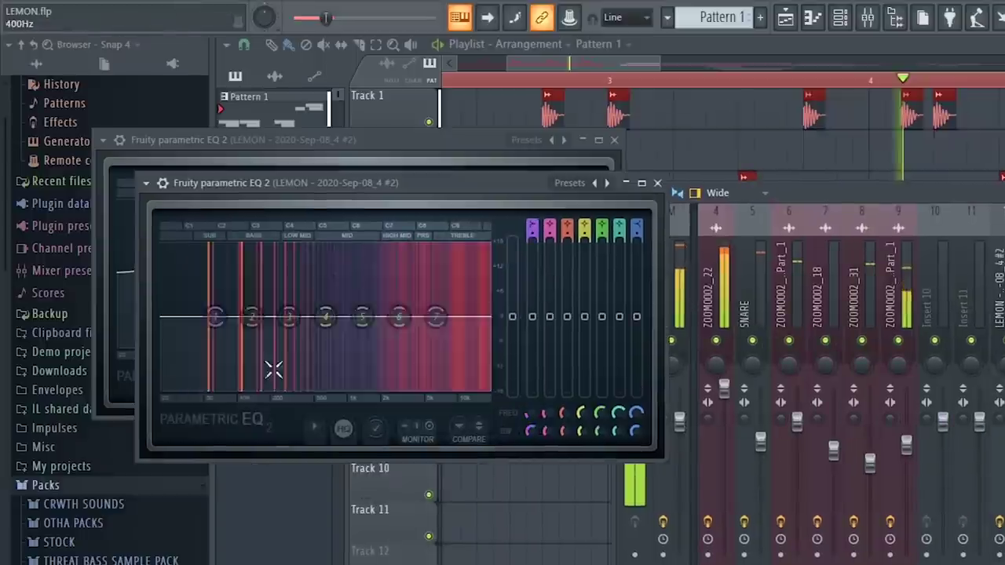
Cut bands 5 and 3 and raise band 2 in the second Fruity parametric EQ 2 on the LEMON track
drag(362, 317, 361, 352)
drag(289, 316, 301, 344)
drag(252, 317, 240, 292)
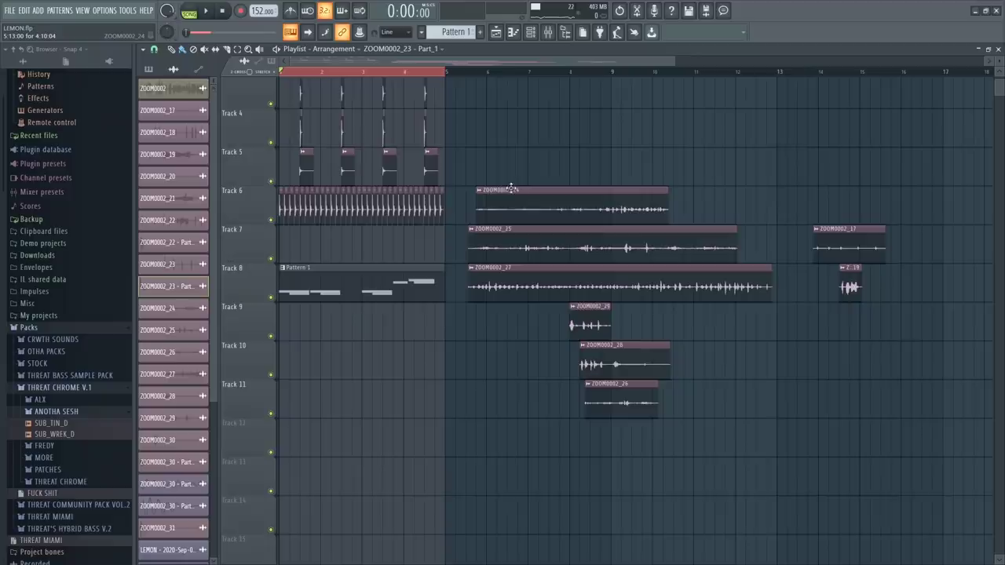
Cut a short hit out of the ZOOM0002_25 recording on Track 7 as its own sample and bring it into Edison
scroll(556, 242, down, 2)
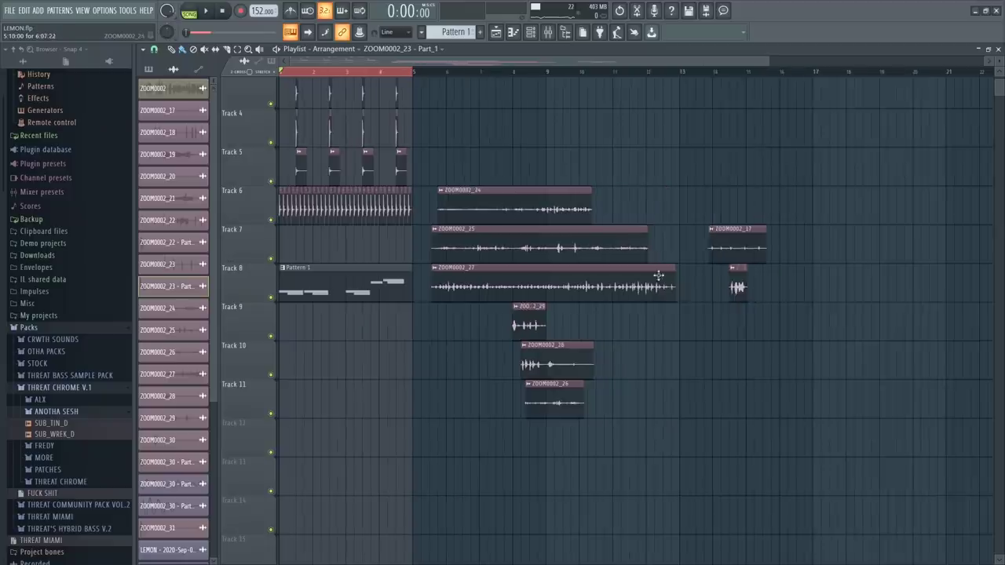
key(space)
scroll(583, 224, up, 5)
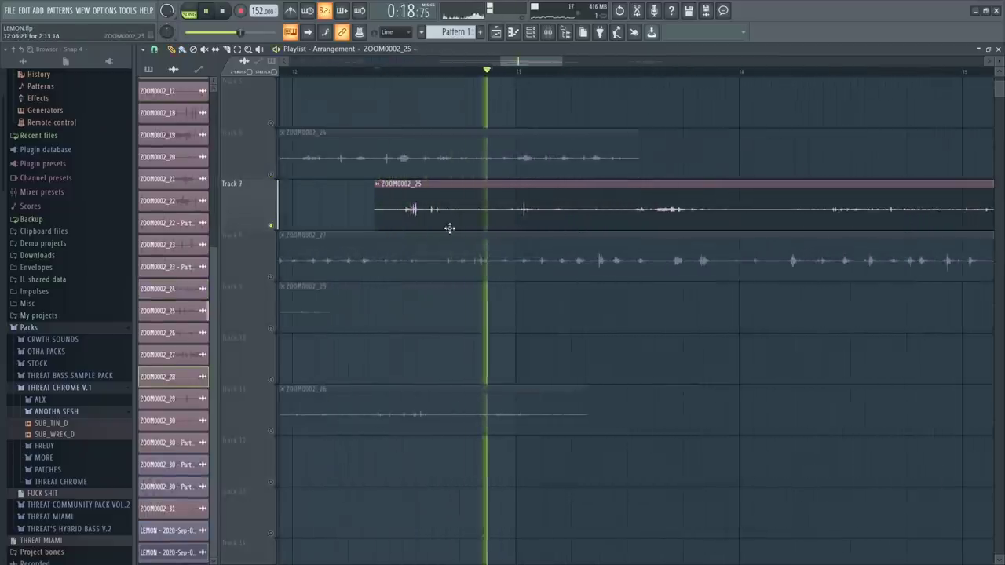
click(414, 185)
click(550, 205)
key(Return)
double_click(453, 206)
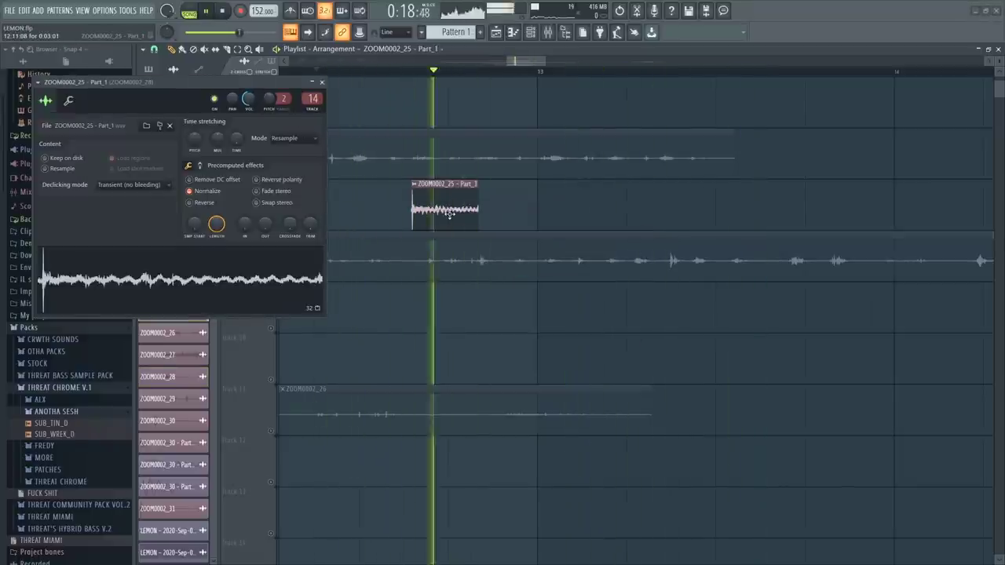
key(ctrl+e)
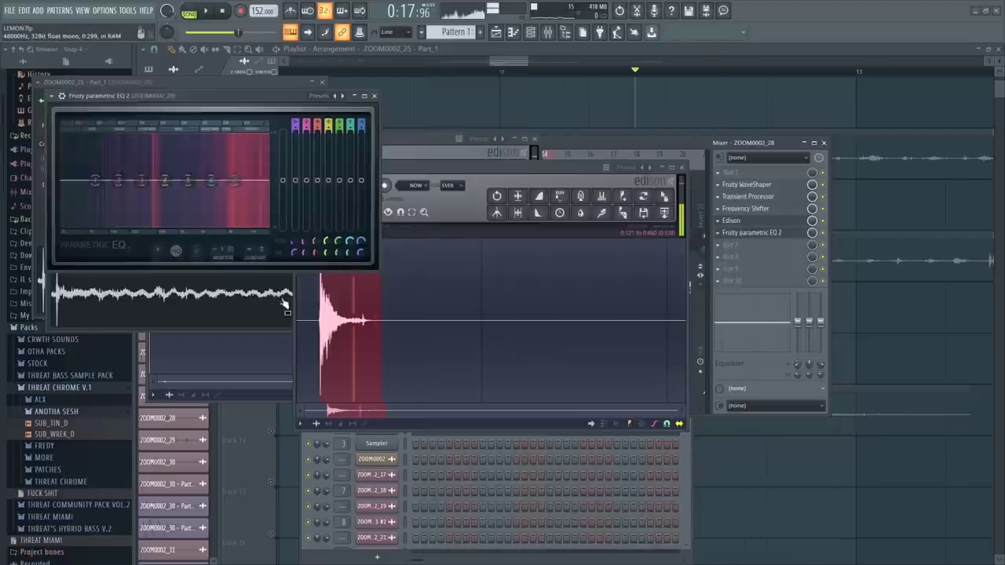
Boost band 4 of the ZOOM0002_28 track's Fruity parametric EQ 2 and set its key to A4 - 440.0Hz
drag(165, 181, 143, 163)
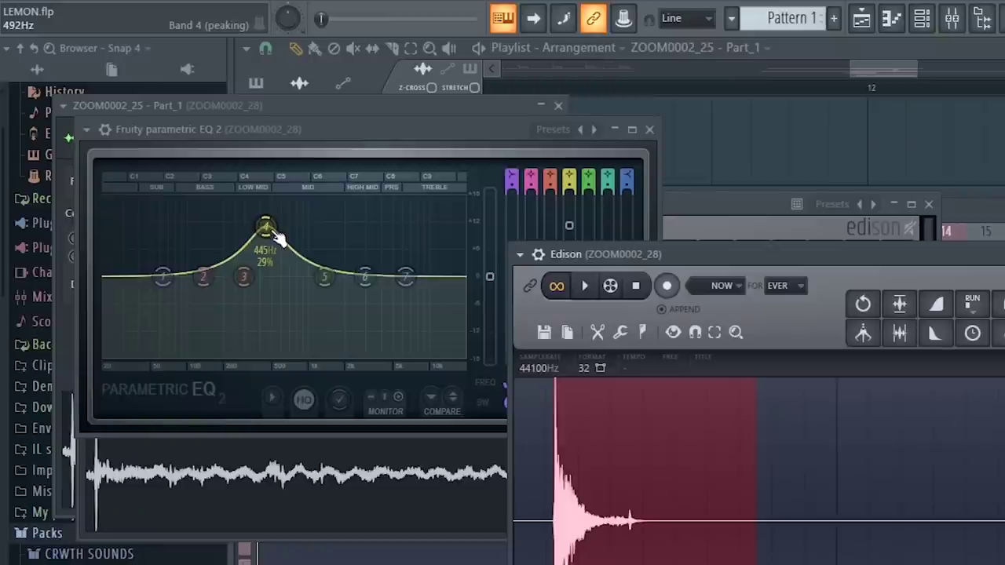
right_click(156, 154)
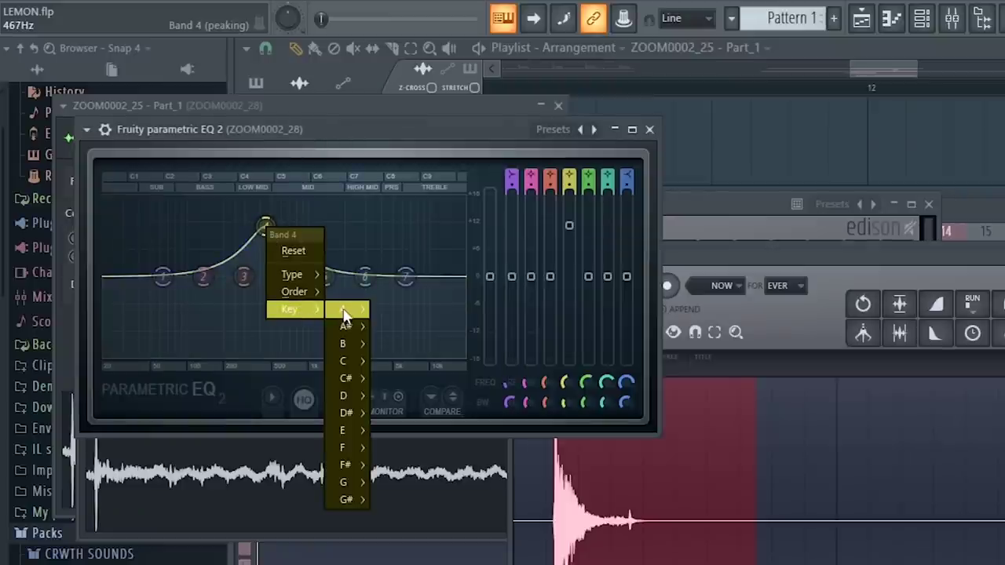
mouse_move(344, 312)
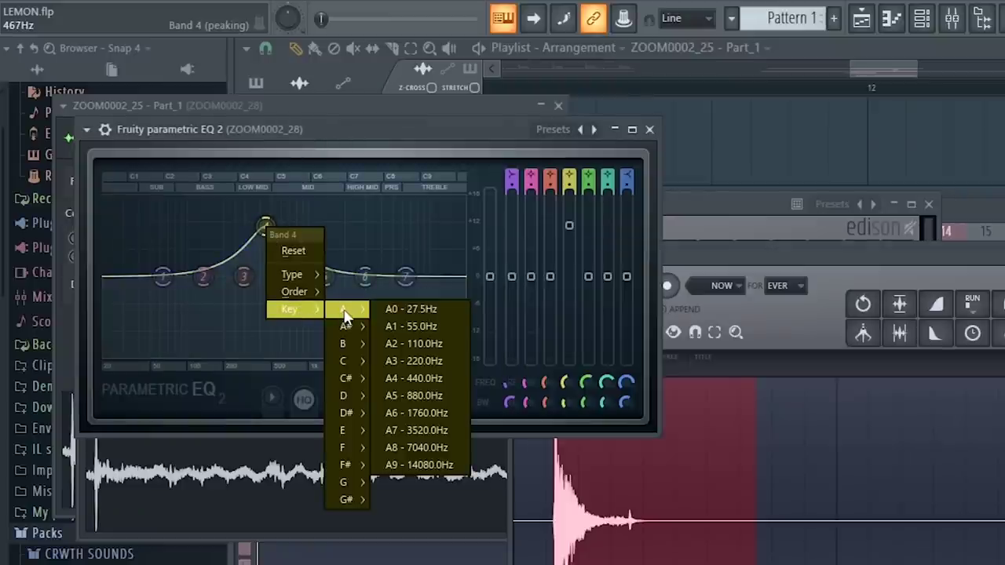
click(406, 381)
Show the volume envelope of the ZOOM0002_25 - Part_1 #3 channel and set its root note to A7
drag(279, 136, 669, 178)
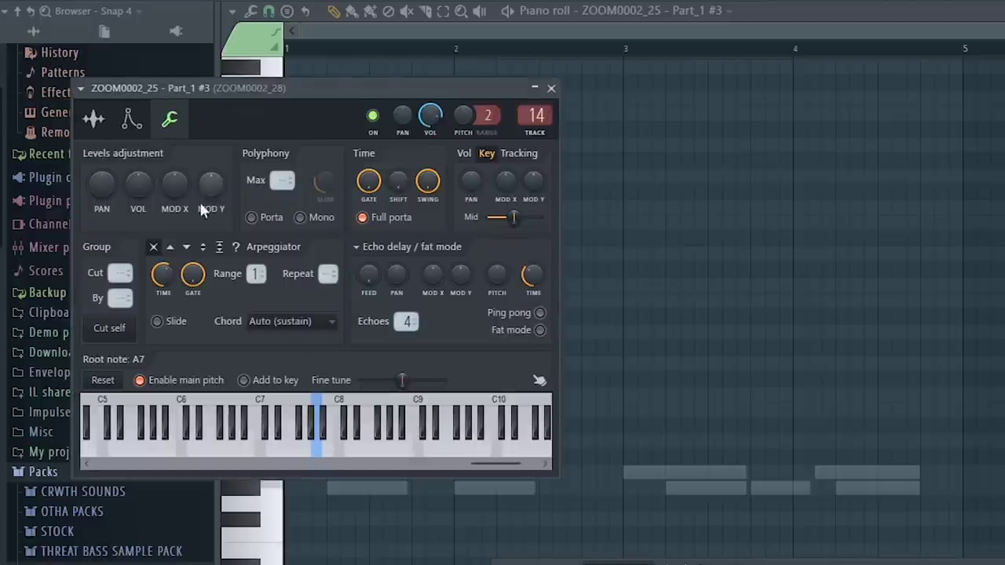
click(131, 119)
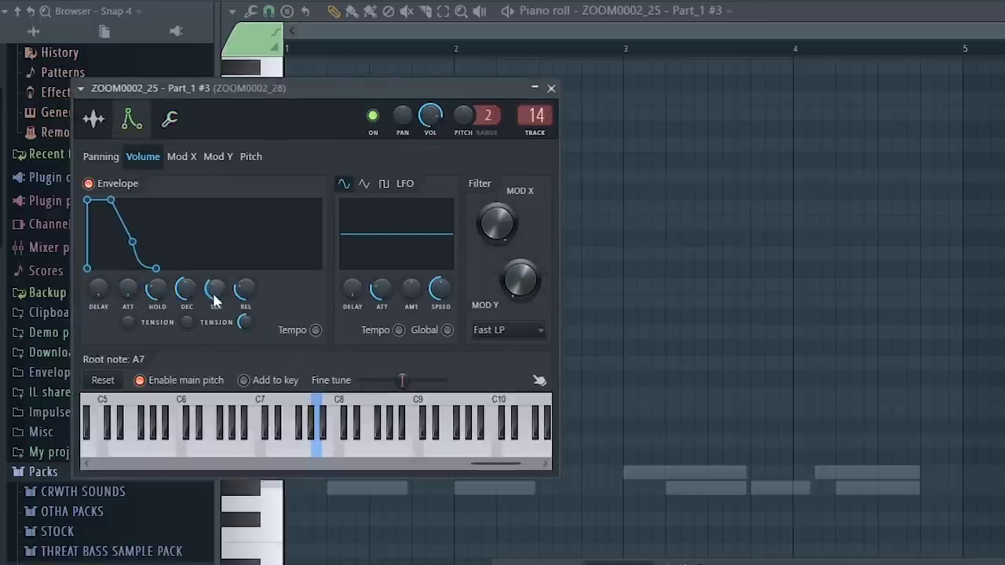
click(320, 415)
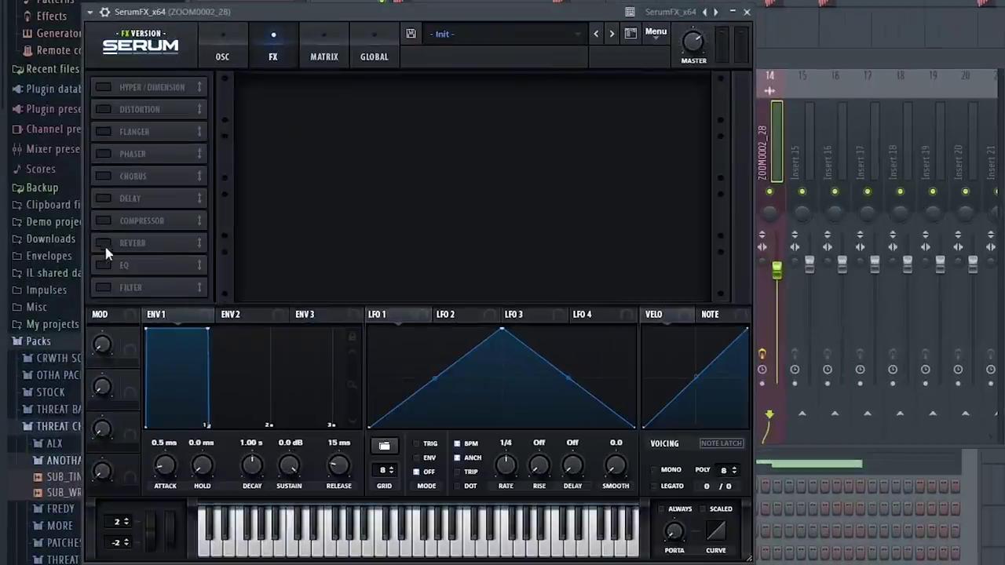
Enable only the compressor in SerumFX on the ZOOM0002_28 track, in multiband mode with about 14.2 dB gain
click(103, 243)
click(103, 220)
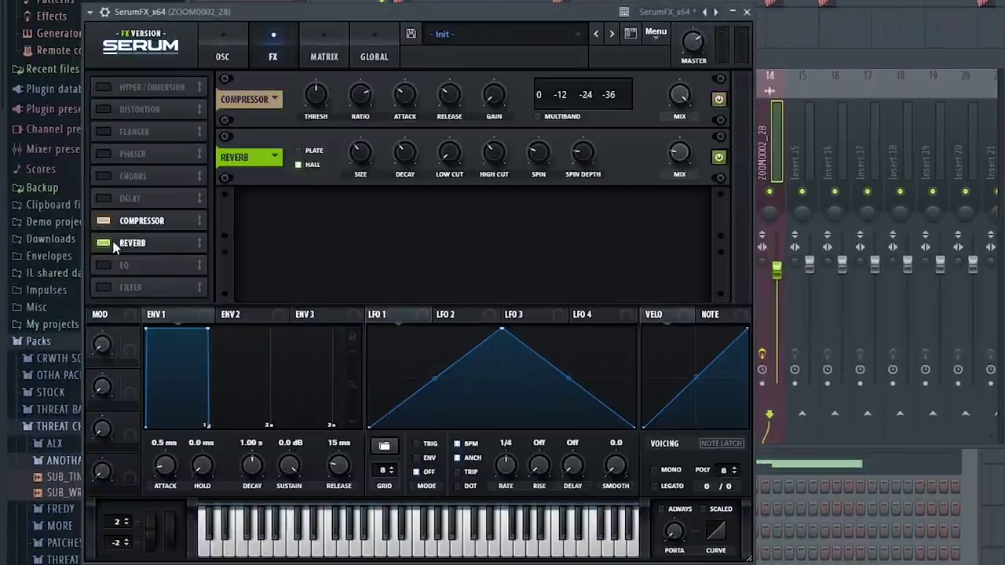
click(103, 242)
click(688, 235)
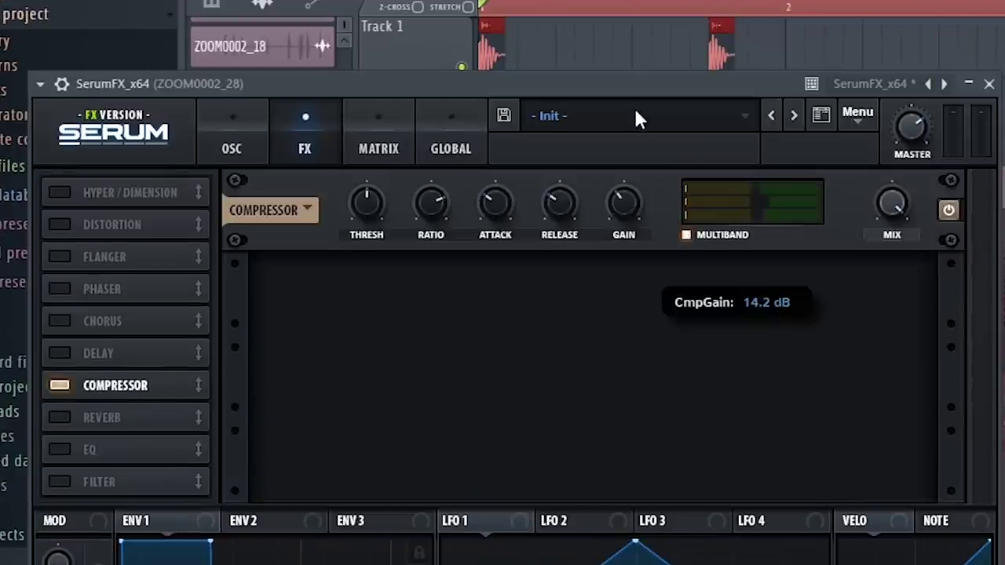
drag(625, 201, 631, 211)
Place SerumFX's filter ahead of the compressor, enable it and choose the Combs type
drag(94, 480, 121, 373)
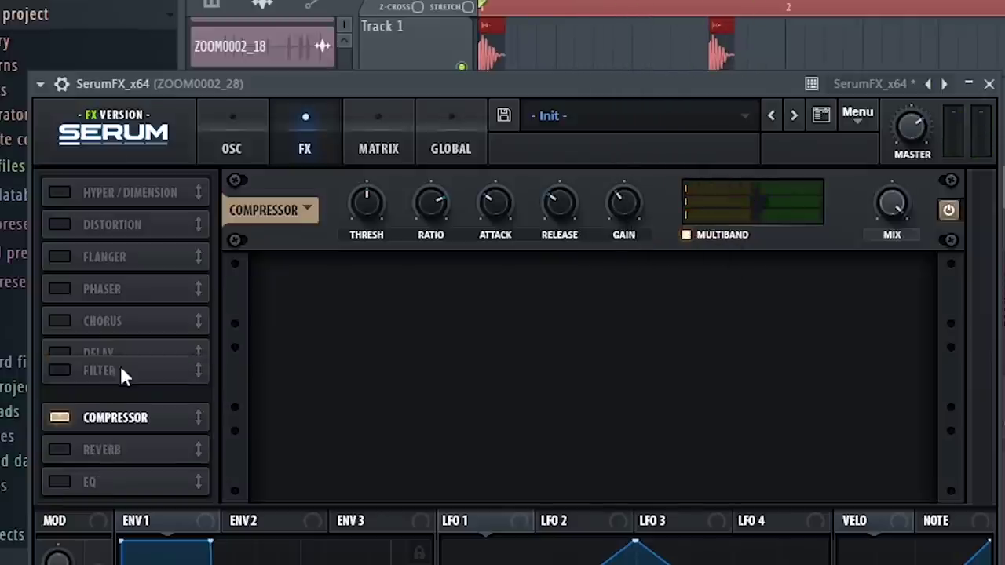
click(60, 386)
click(382, 222)
click(510, 307)
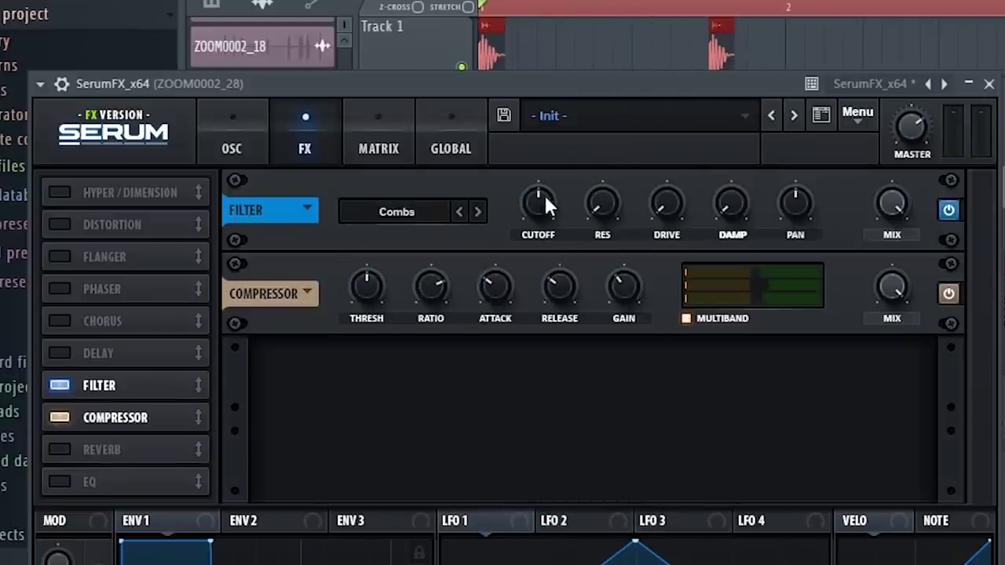
Lower the Combs filter's cutoff in SerumFX and create an automation clip for it
drag(544, 197, 532, 263)
right_click(550, 206)
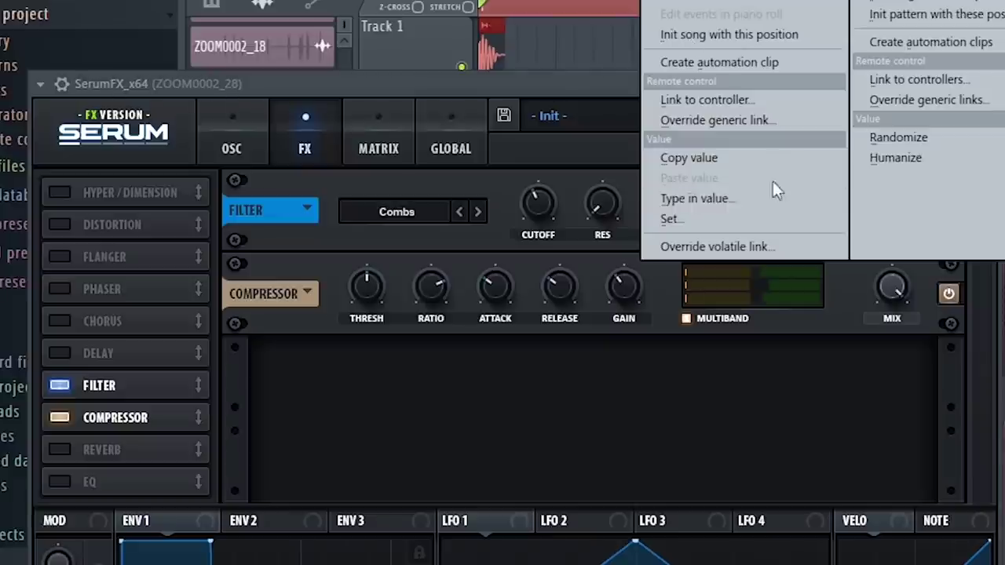
click(750, 64)
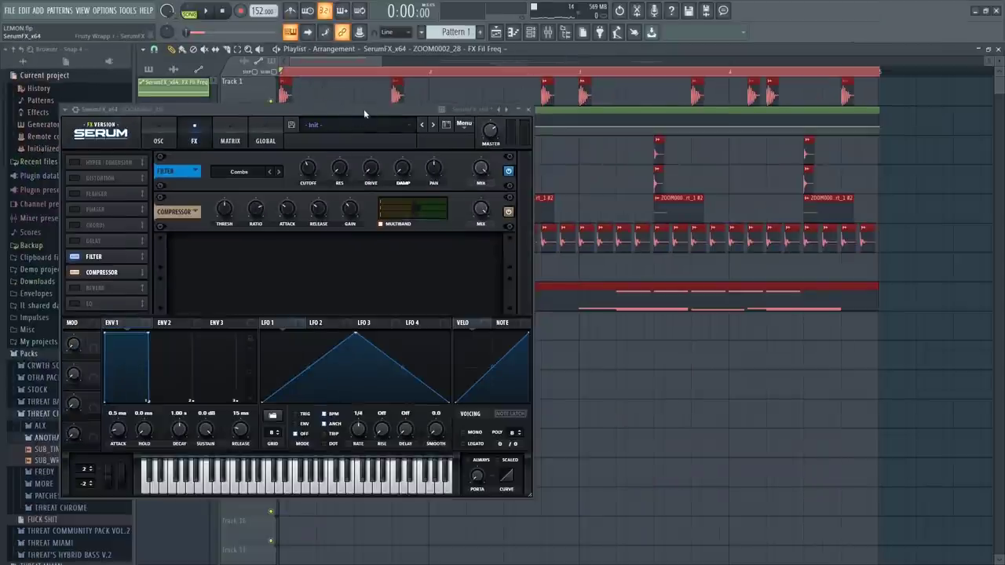
drag(366, 115, 437, 264)
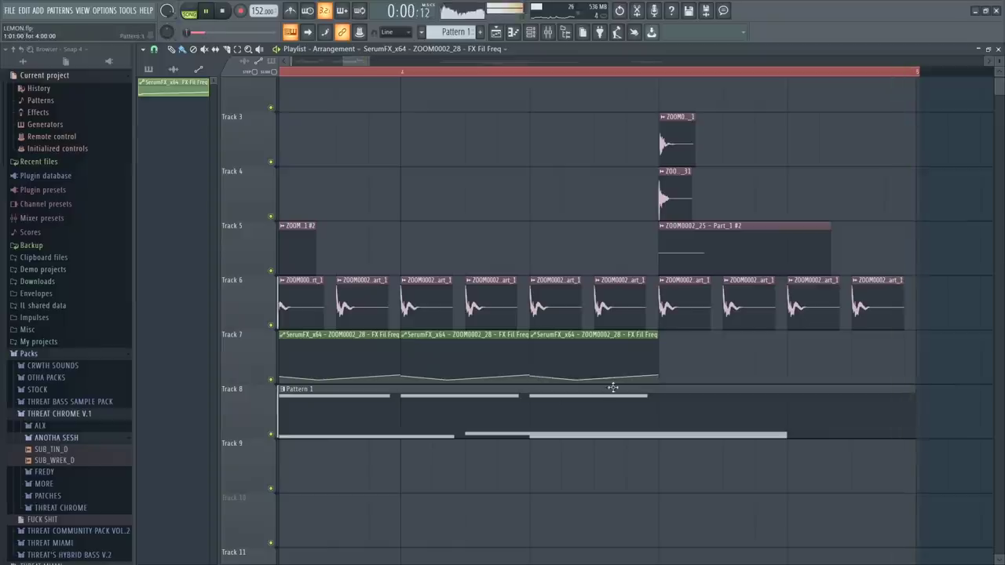
Check the ZOOM0002_25 - Part_1 #3 notes in the piano roll and add Fruity Blood Overdrive to the ZOOM0002_28 mixer track
scroll(684, 377, down, 3)
double_click(359, 422)
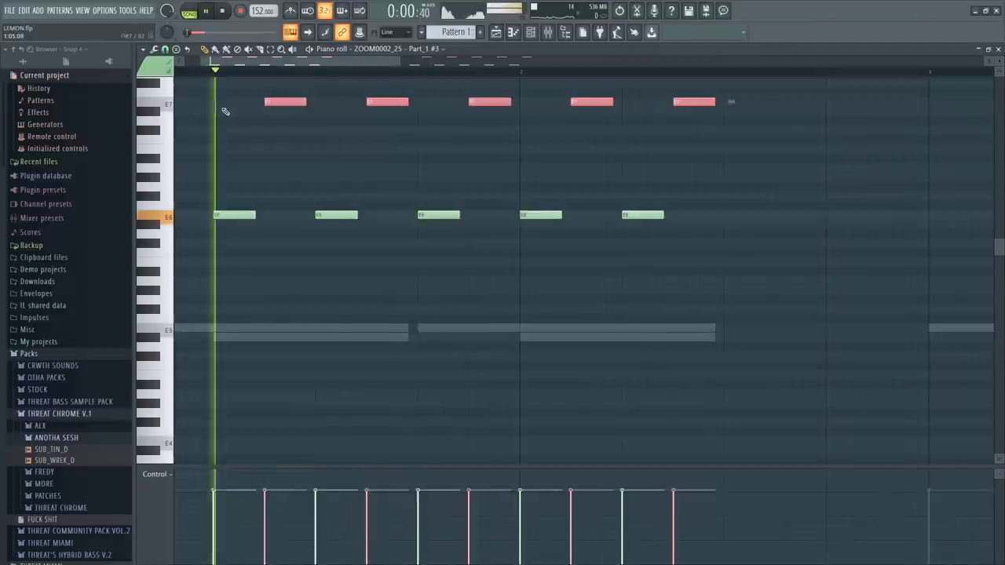
key(F6)
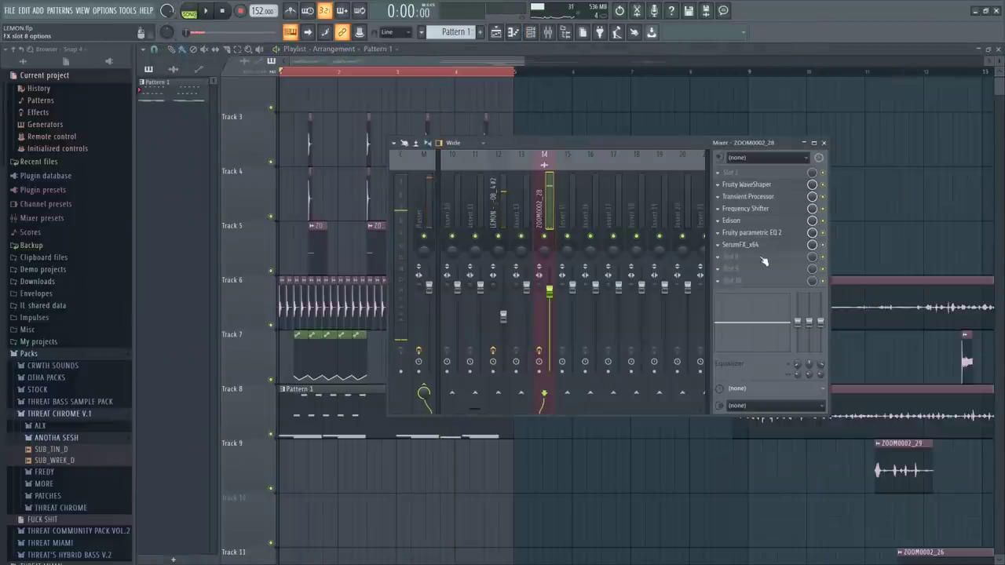
click(763, 259)
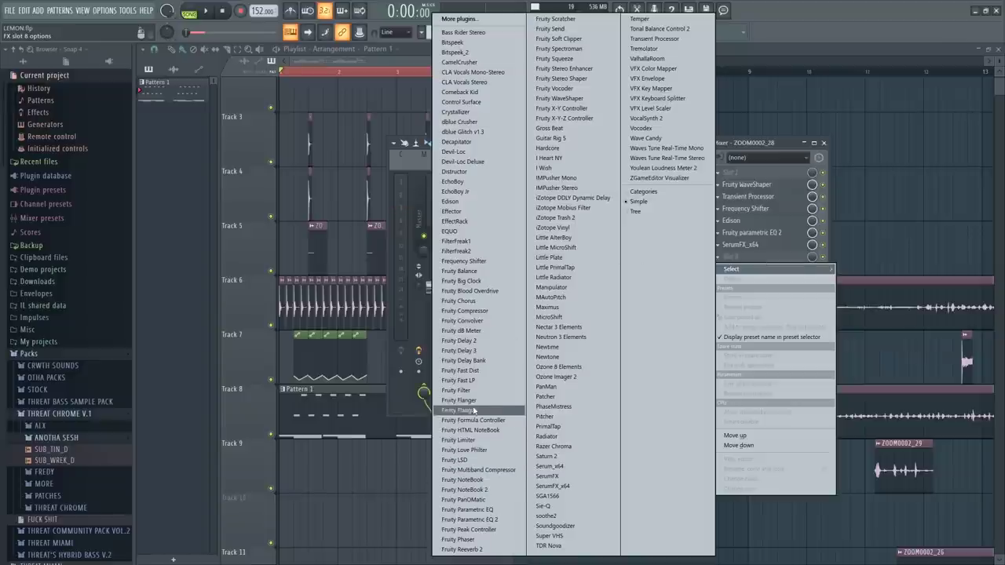
click(470, 290)
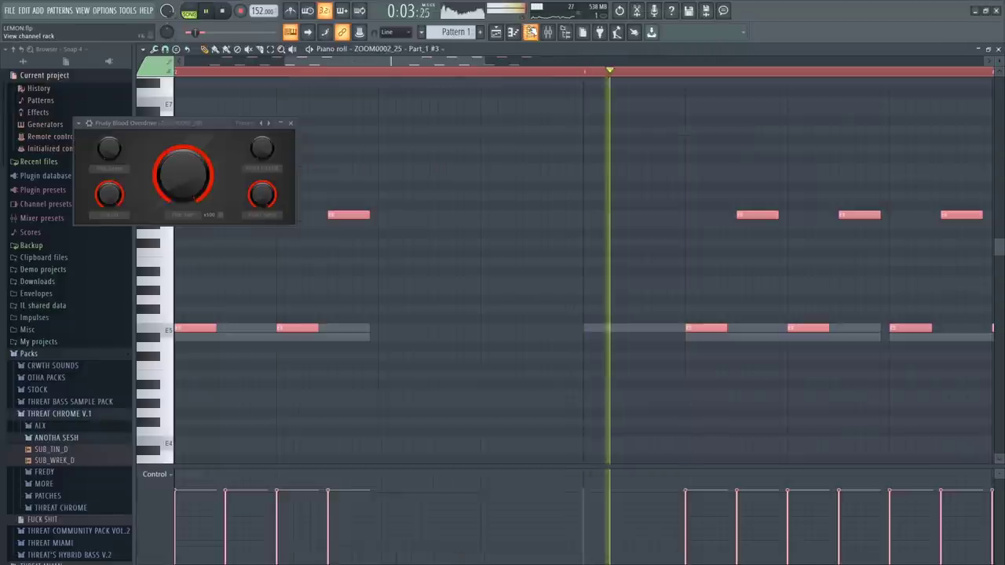
Add Fruity parametric EQ 2 with the 20Hz + 18kHz cut preset to the ZOOM0002_28 track and raise its low-cut frequency
key(F6)
key(F9)
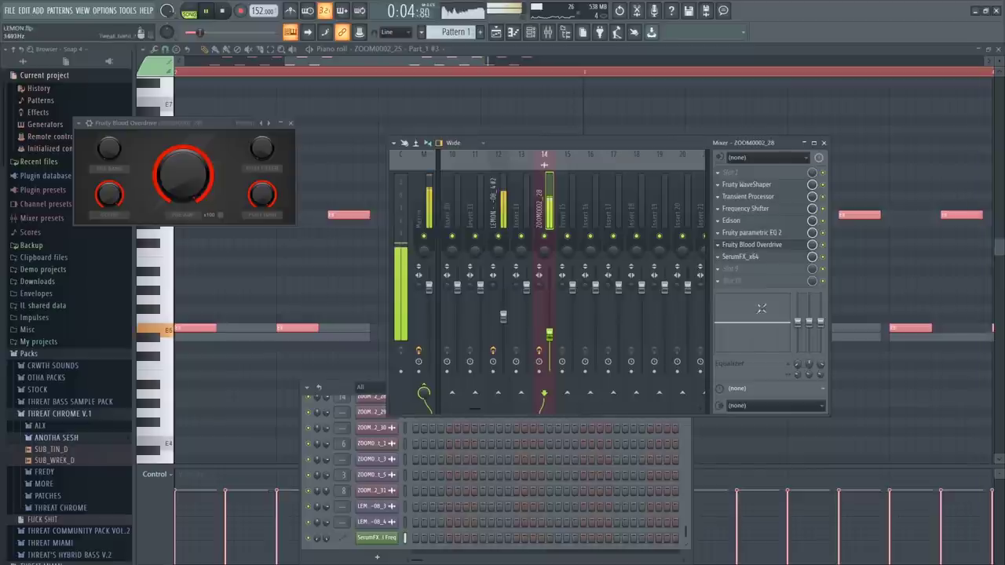
click(750, 271)
click(490, 520)
click(383, 137)
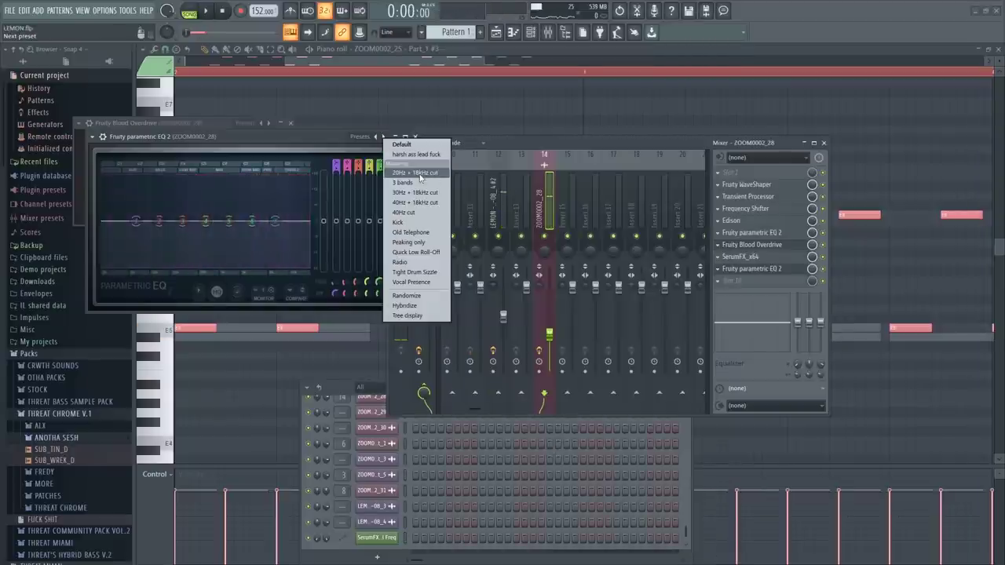
click(424, 165)
drag(110, 223, 197, 225)
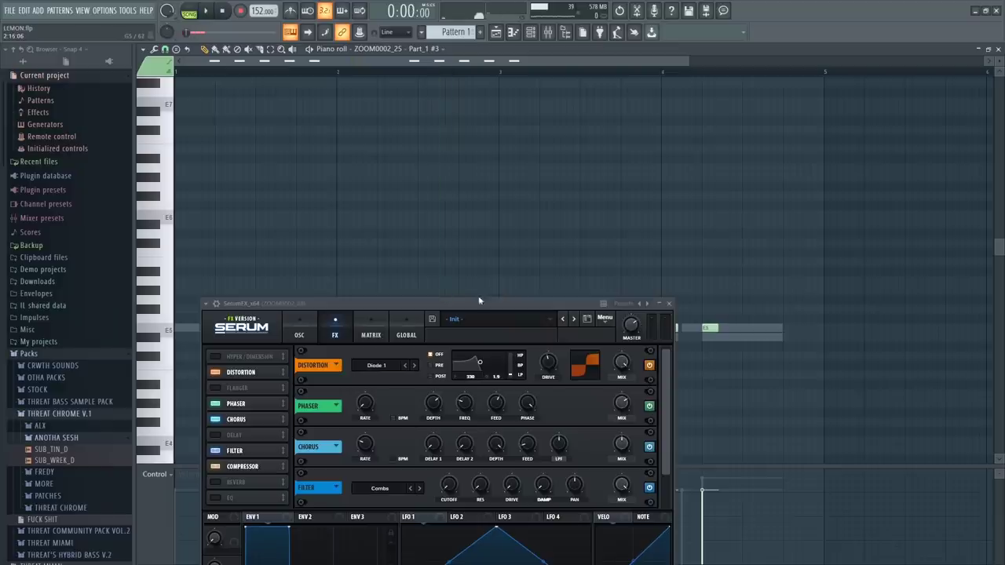
Play back the ZOOM0002_25 - Part_1 #3 notes to audition them through the SerumFX effect chain
key(space)
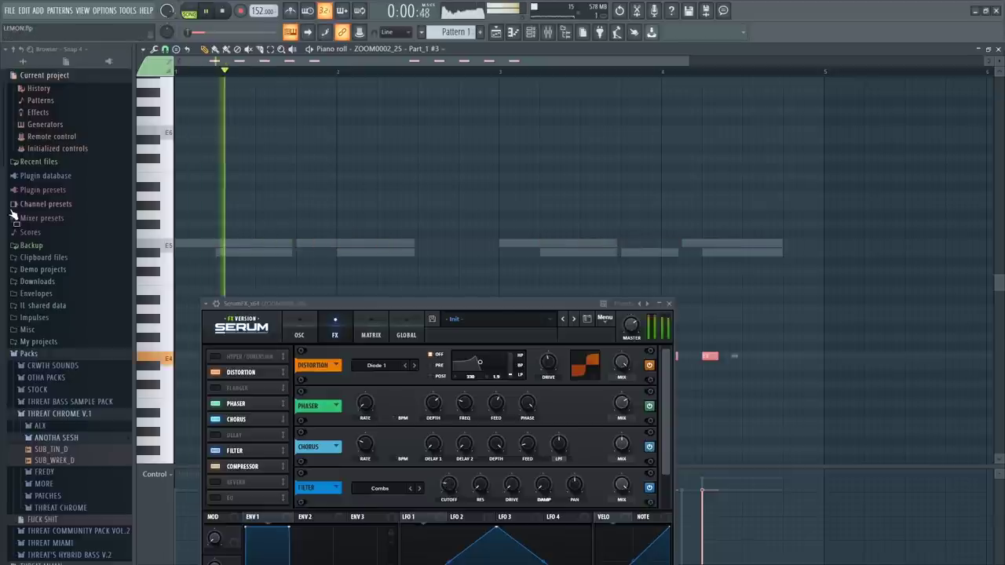
key(space)
scroll(528, 45, down, 1)
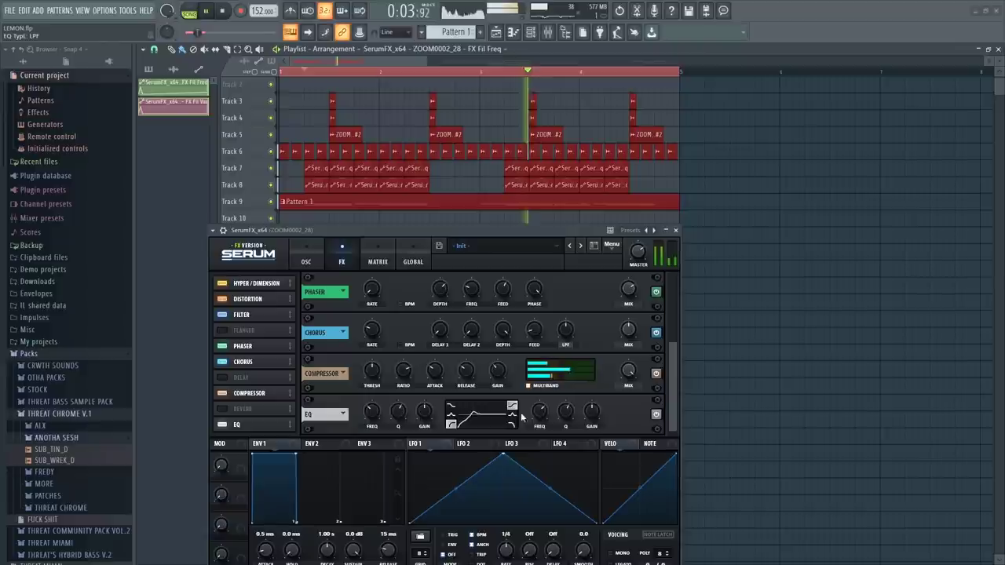
Raise the Q of SerumFX's low EQ band and sweep its frequency between about 142 and 938 Hz around playback
drag(397, 420, 379, 406)
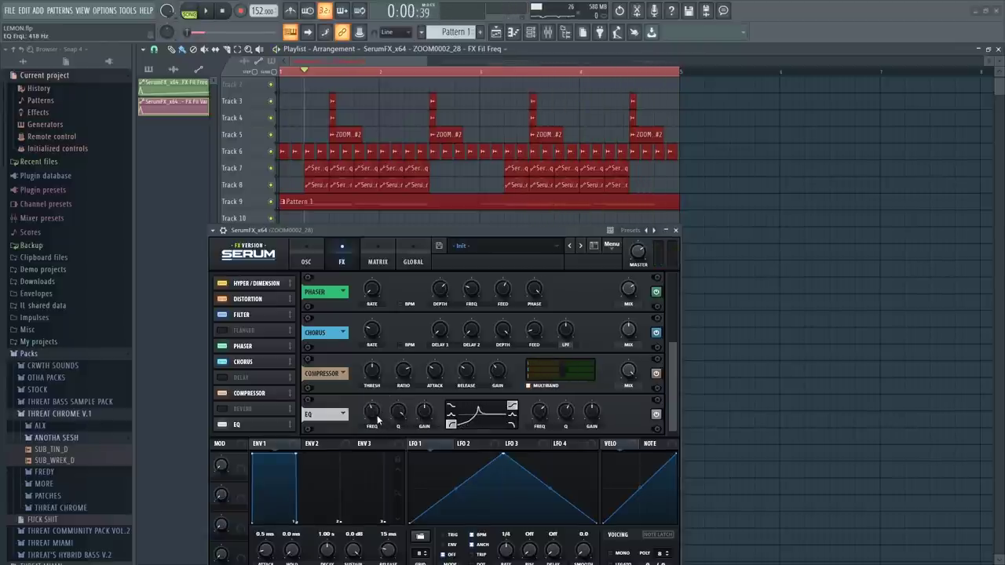
key(space)
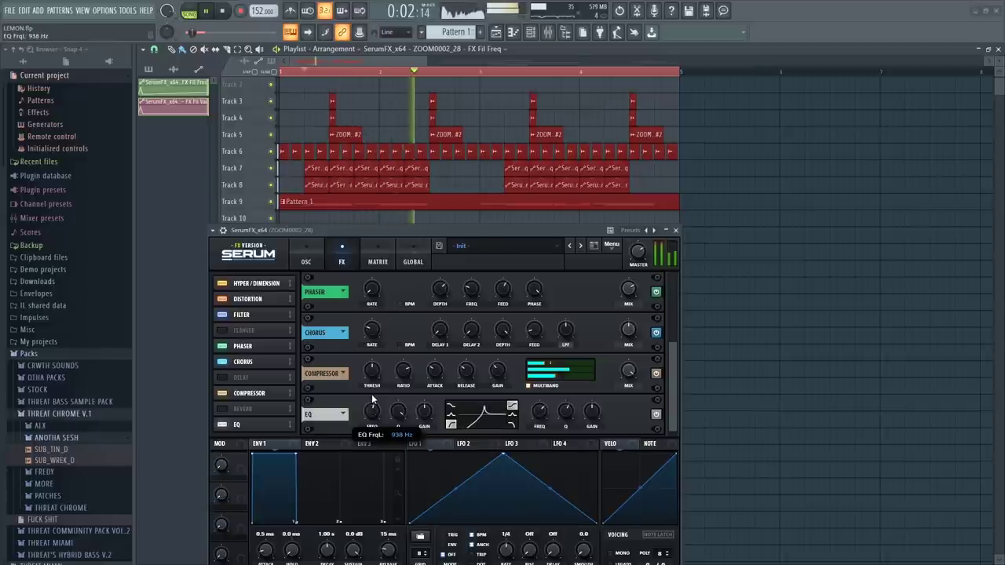
key(space)
right_click(373, 409)
key(Escape)
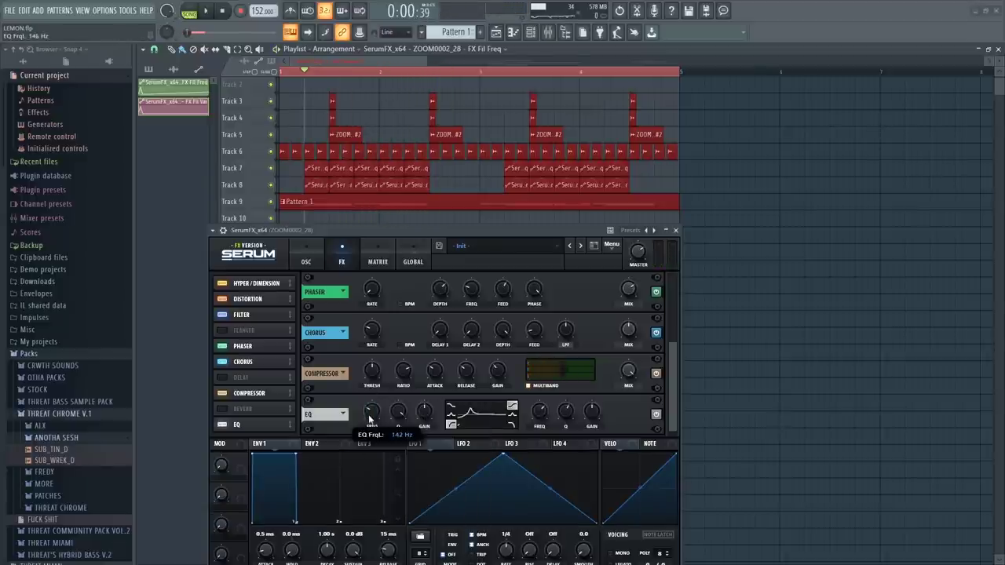
Duplicate the E5 notes of ZOOM0002_25 - Part_1 #3 into the gaps between them and play the arrangement in the playlist
key(F7)
key(space)
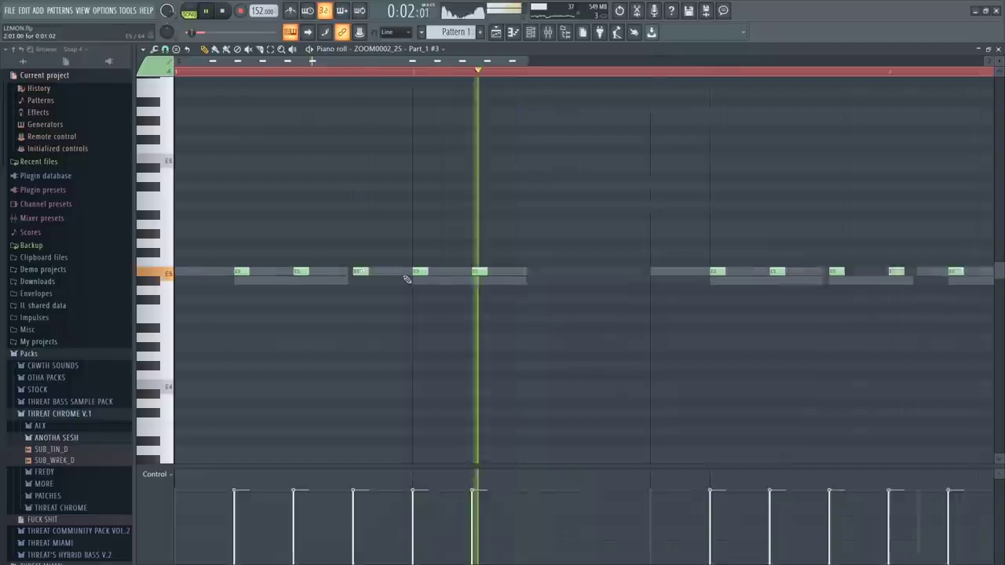
key(space)
key(ctrl+b)
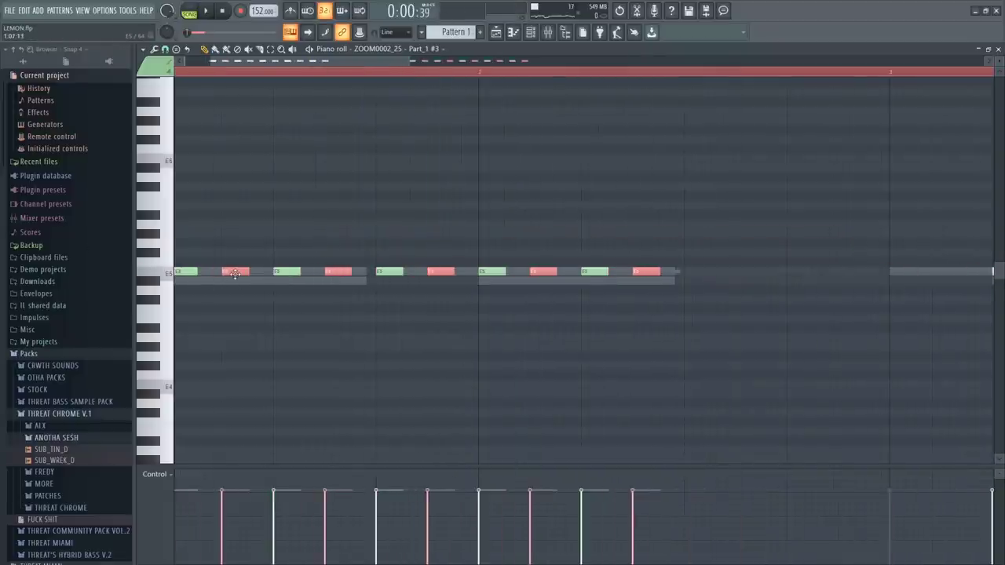
key(F5)
key(space)
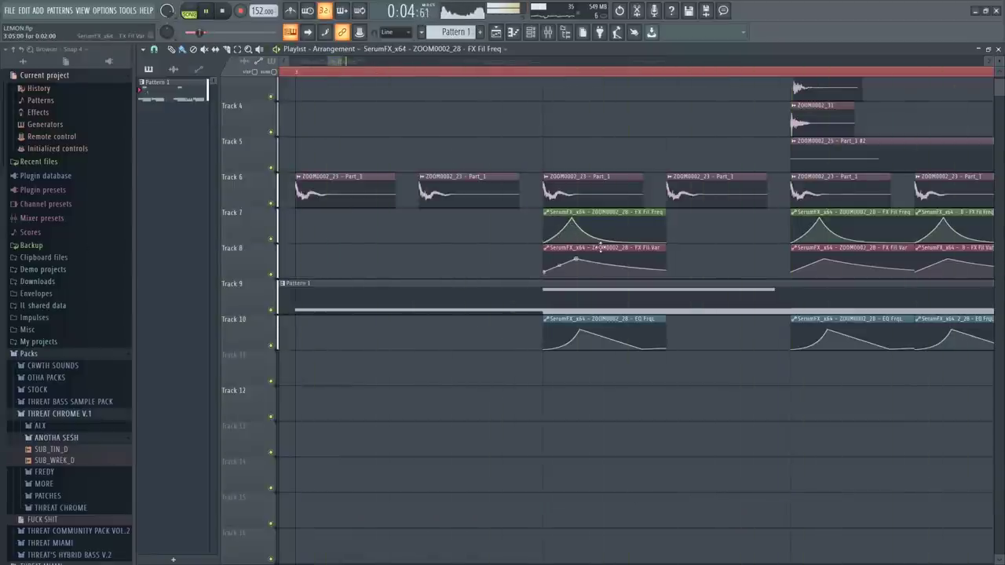
Add Saturn 2 to the ZOOM0002_28 mixer track
click(552, 29)
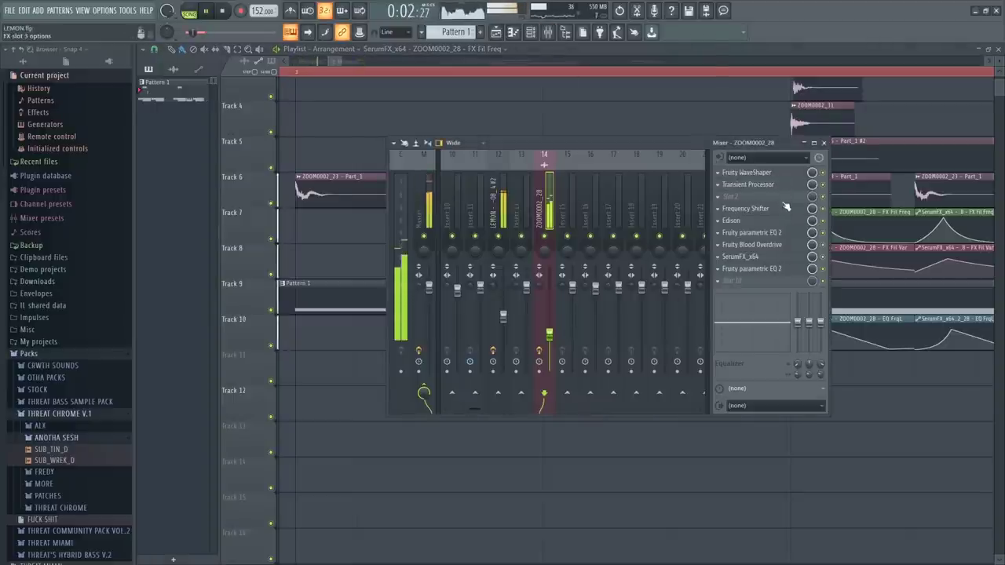
click(787, 195)
click(579, 457)
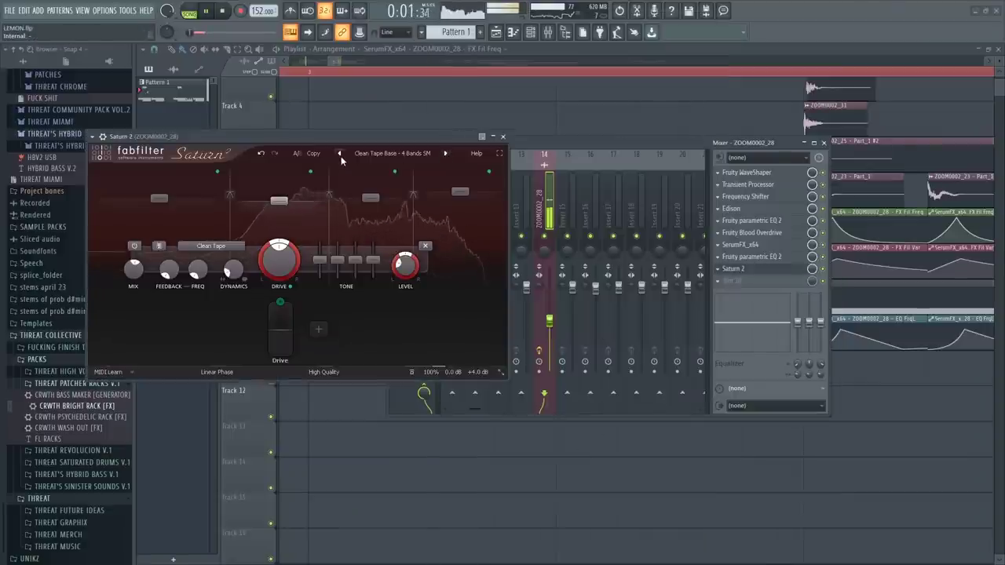
Switch Saturn 2 to the previous preset and add ValhallaRoom to the ZOOM0002_28 mixer track
click(340, 155)
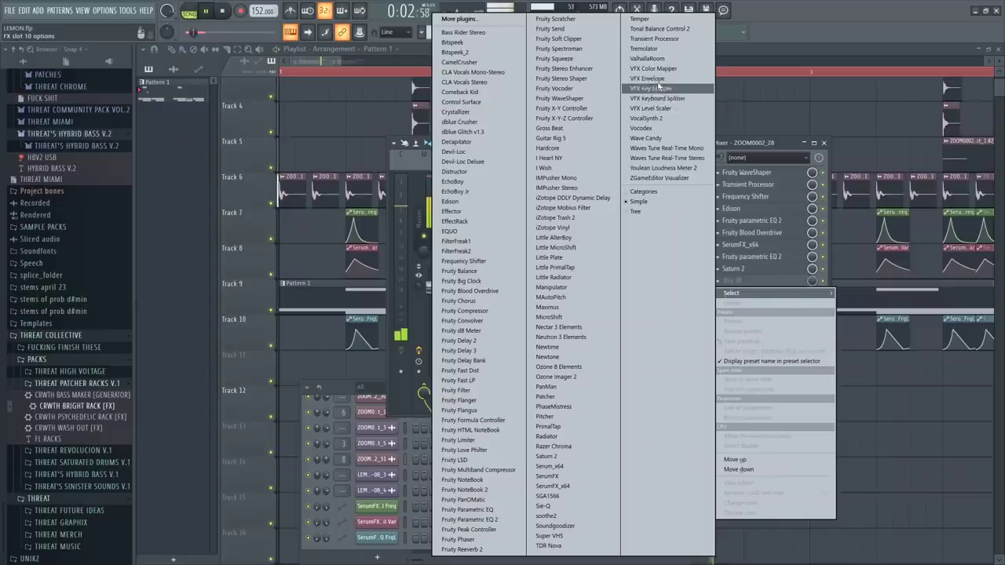
click(673, 90)
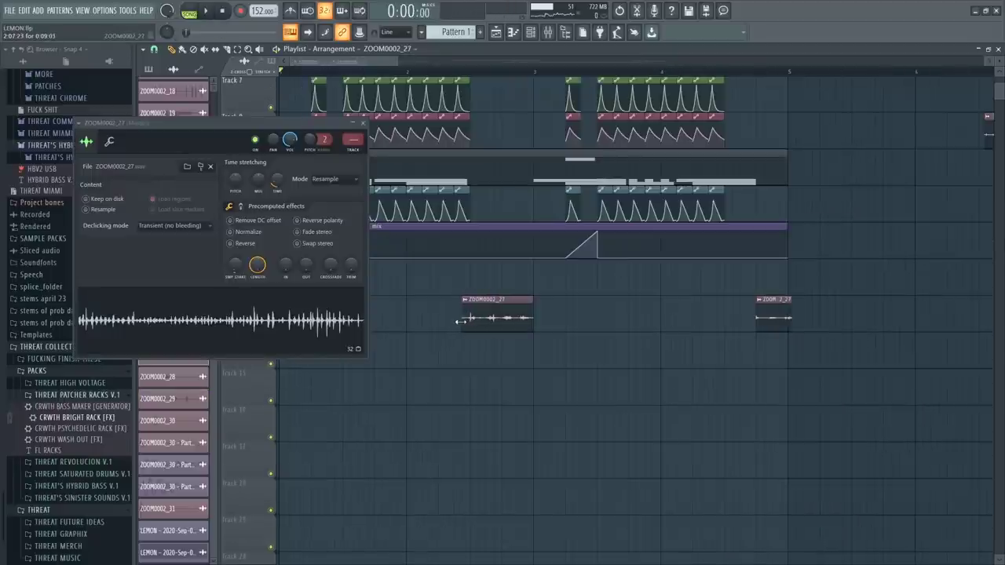
Audition the arrangement and move the ZOOM0002_21 clip to Track 12 so that it leads into bar 5
key(space)
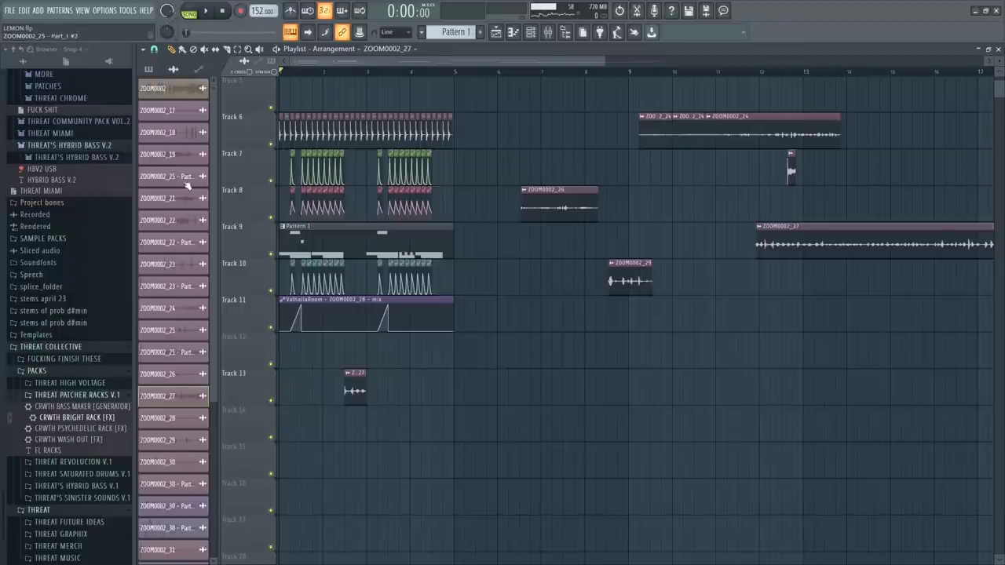
scroll(411, 386, up, 5)
drag(464, 388, 437, 351)
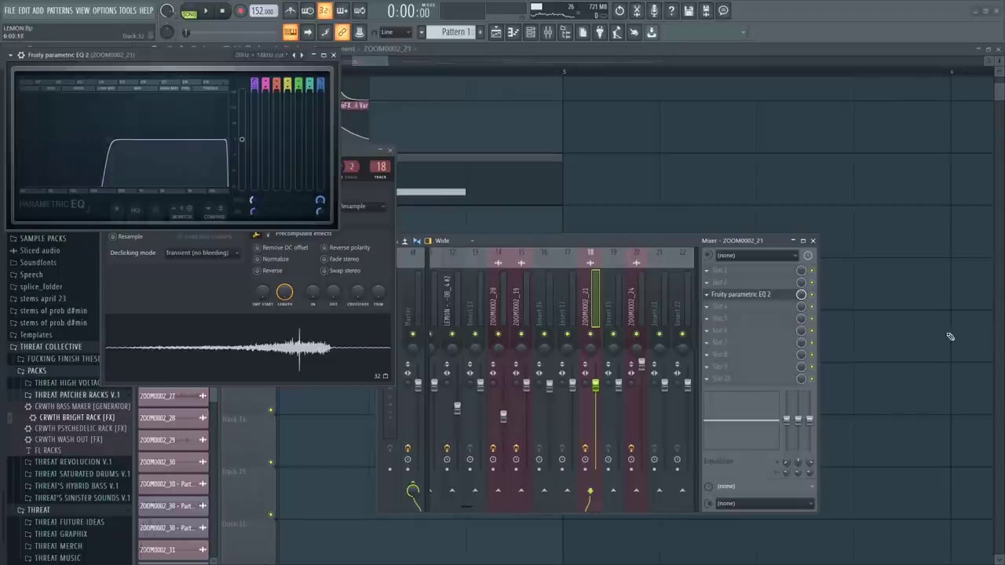
Add Fruity Phaser directly after the parametric EQ on the ZOOM0002_21 mixer track and stop playback
click(723, 307)
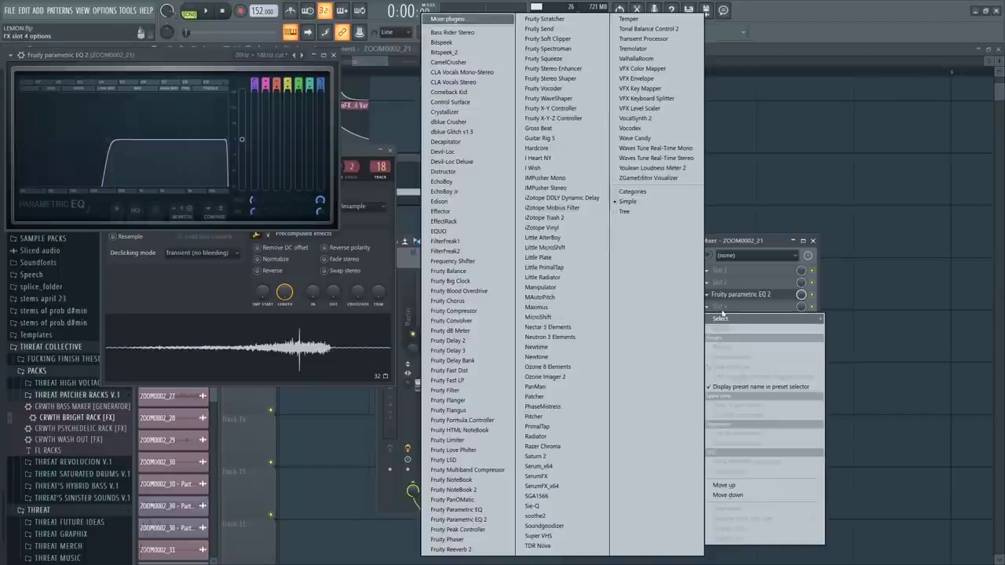
click(473, 541)
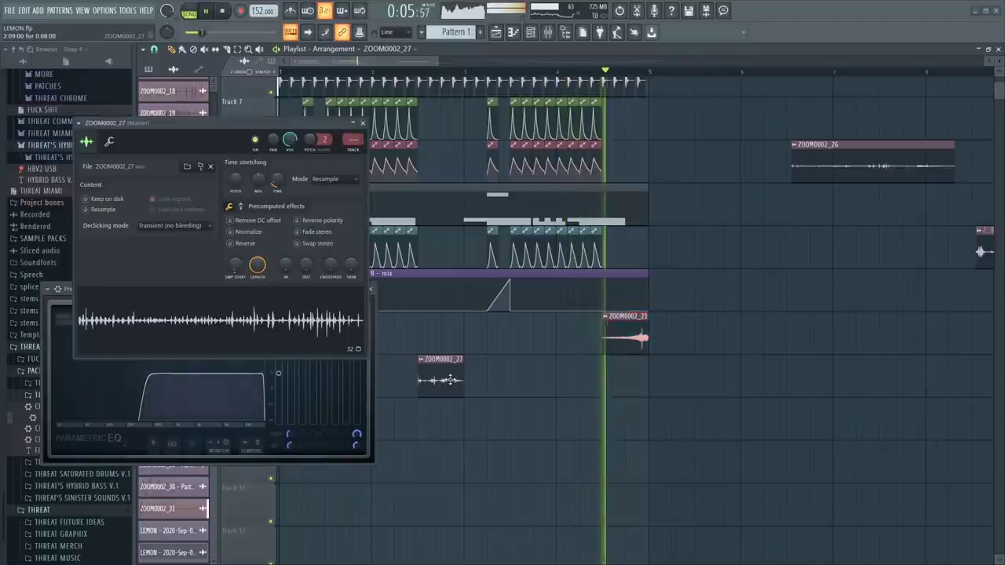
key(space)
key(F9)
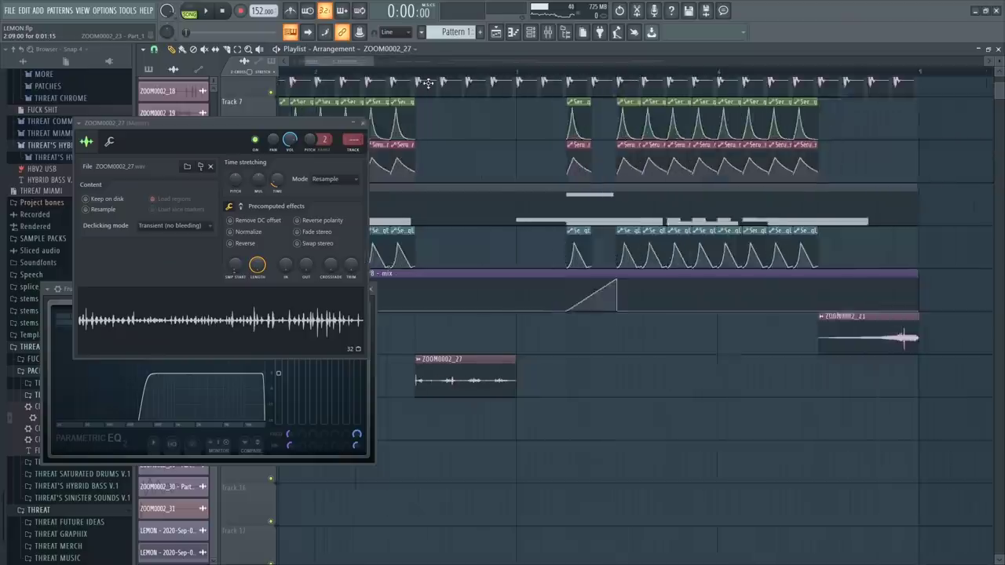
Loop the time range around the ZOOM0002_27 clip during playback and add Fruity Chorus to its mixer track
scroll(503, 236, up, 2)
drag(404, 79, 600, 95)
key(space)
key(F9)
key(F9)
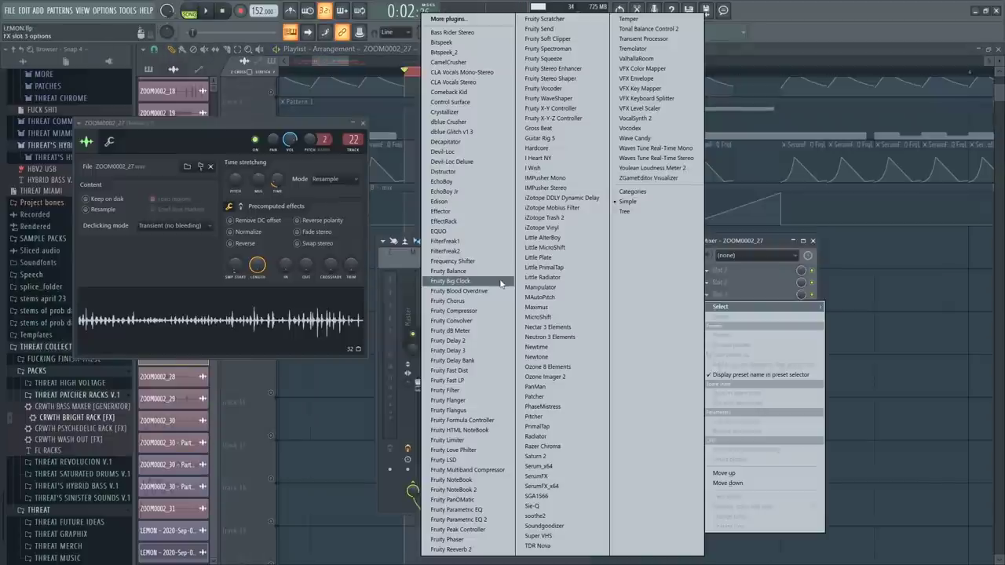
click(490, 301)
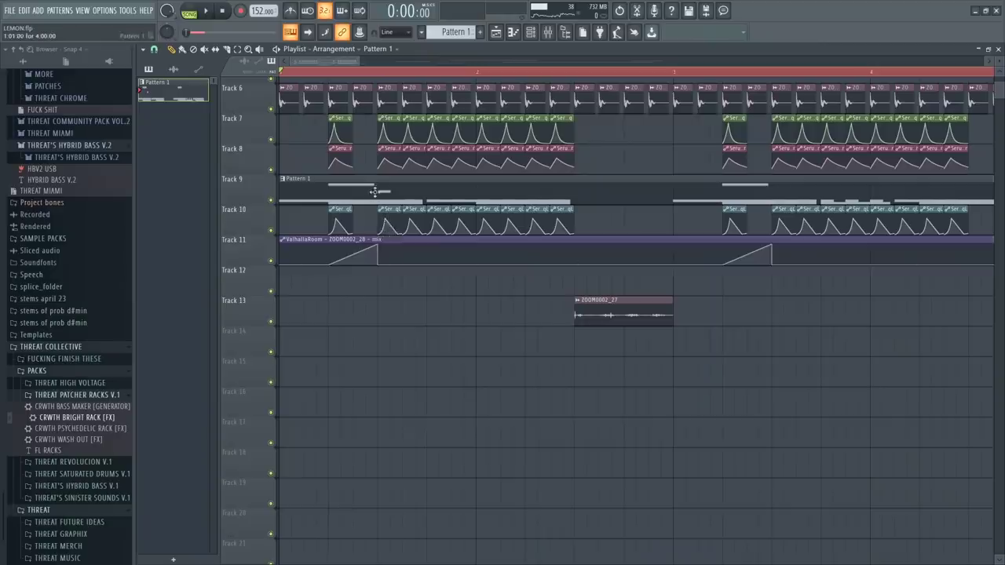
Open the settings of the LEMON - 2020-Sep-08_4 #2 channel and display its volume envelope and filter
double_click(362, 219)
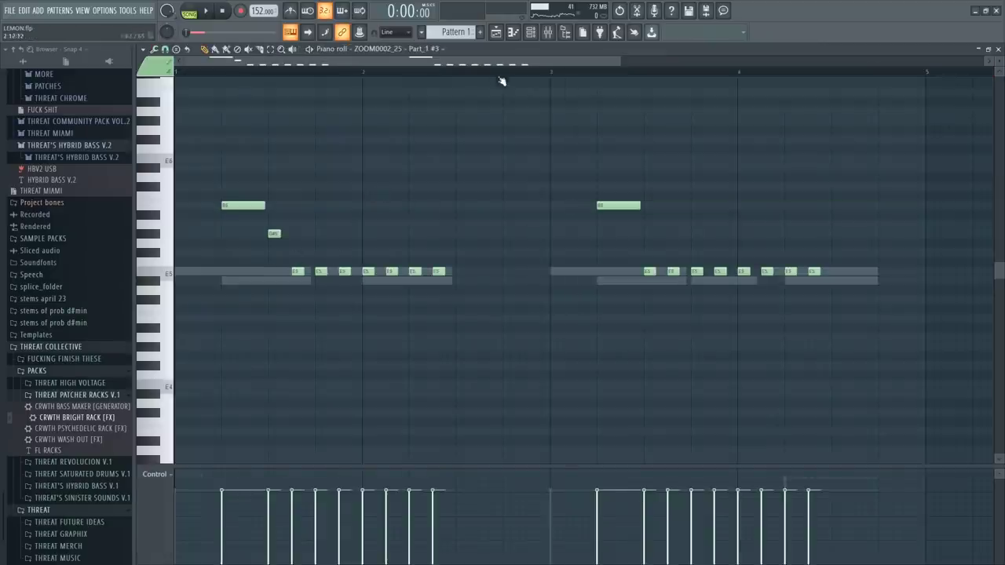
click(530, 32)
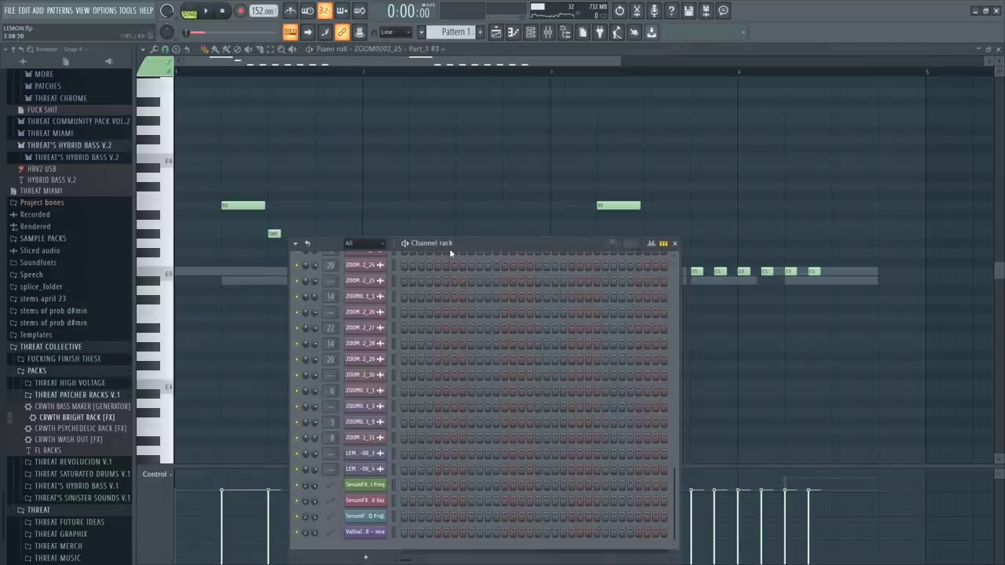
click(364, 469)
drag(157, 100, 130, 74)
click(80, 108)
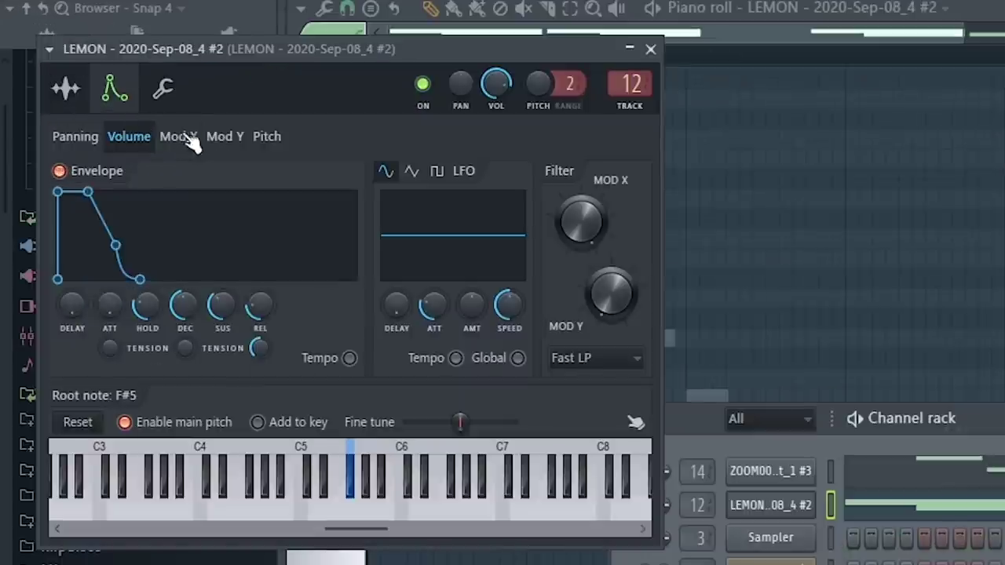
Create an automation clip for the Mod X level of the LEMON - 2020-Sep-08_4 #2 channel
click(163, 88)
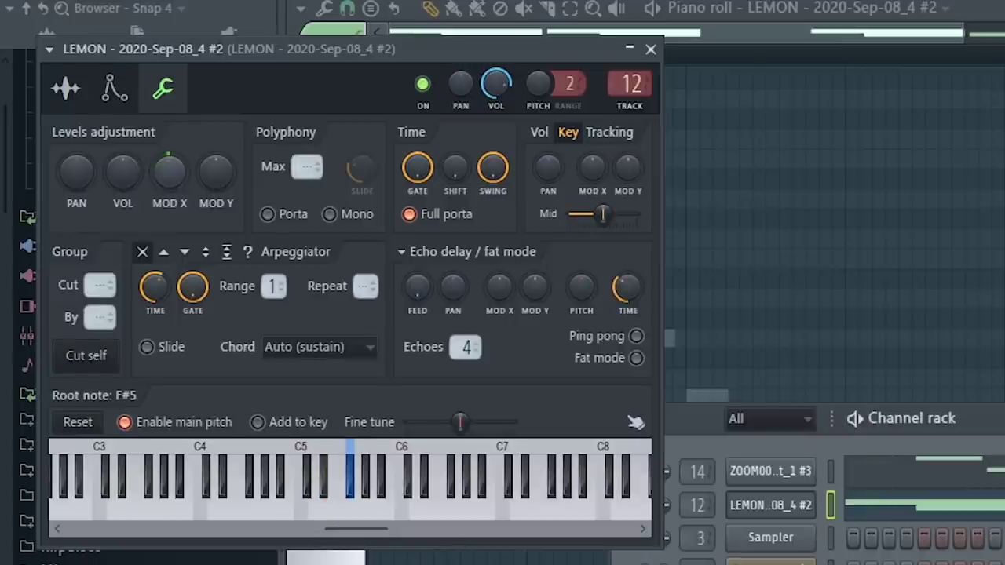
right_click(174, 171)
click(236, 325)
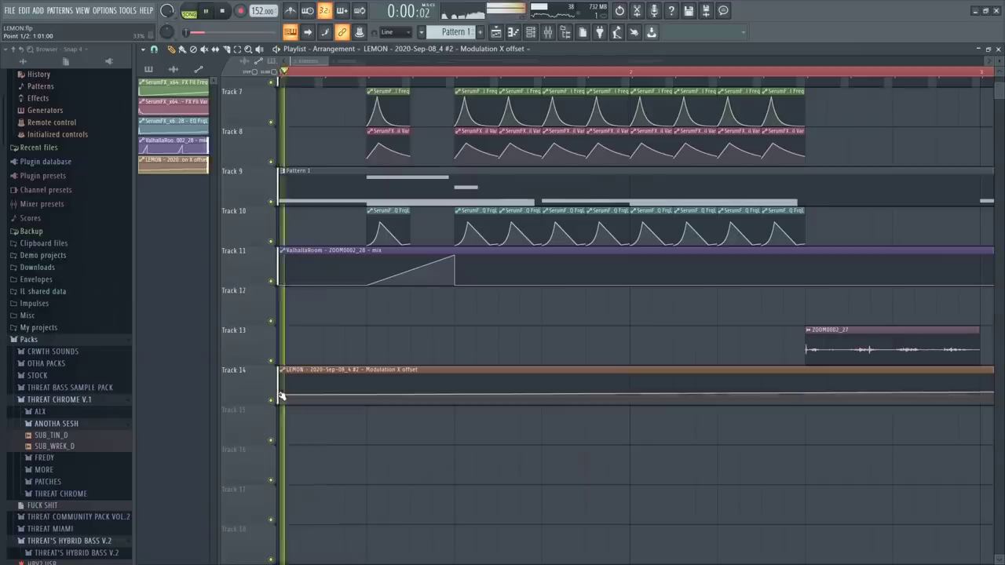
Stop playback and add two points near the start of the Modulation X offset automation clip on Track 14
key(space)
right_click(323, 393)
right_click(367, 399)
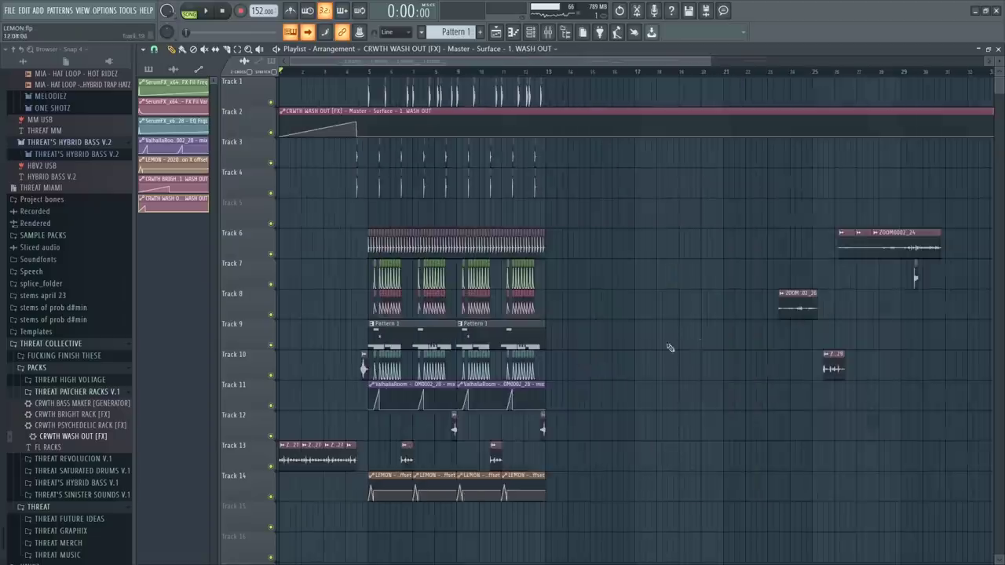
Place the ZOOM0002_26 clip on Track 8 at bar 13 and play back the arrangement
scroll(576, 331, up, 5)
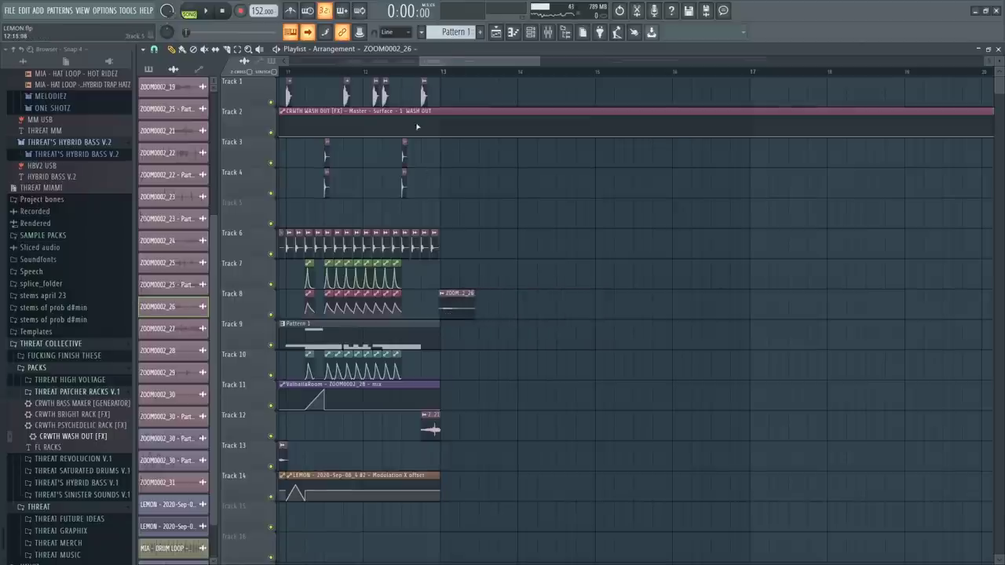
key(space)
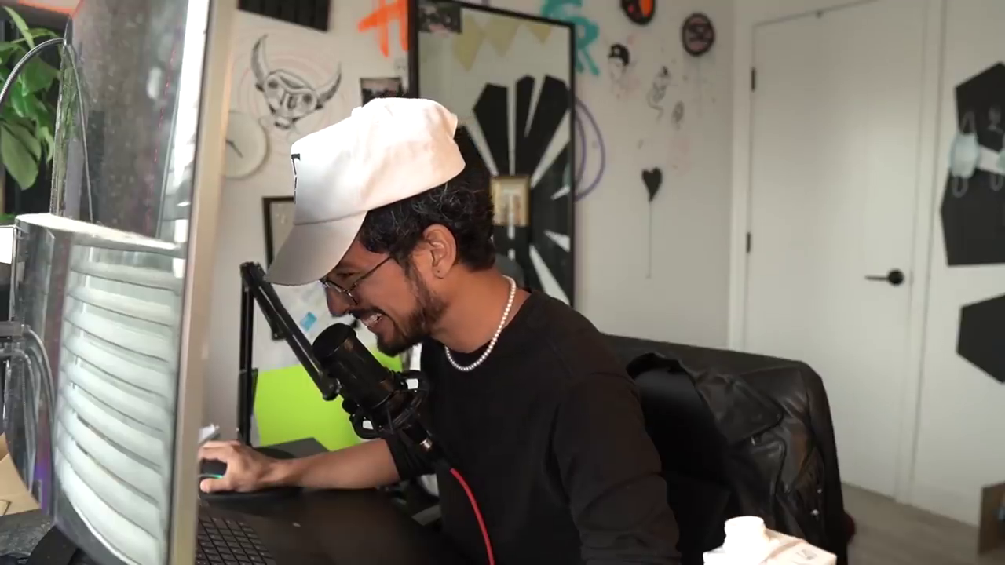